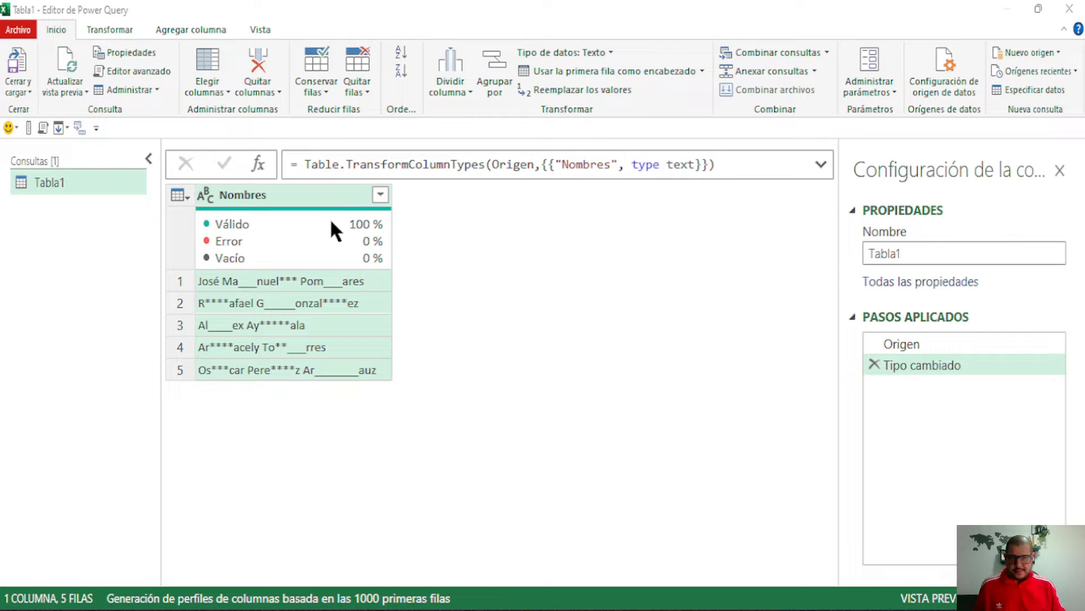
# - Start a new custom column in the Tabla1 query and name it Resultado
pyautogui.moveTo(332, 227)
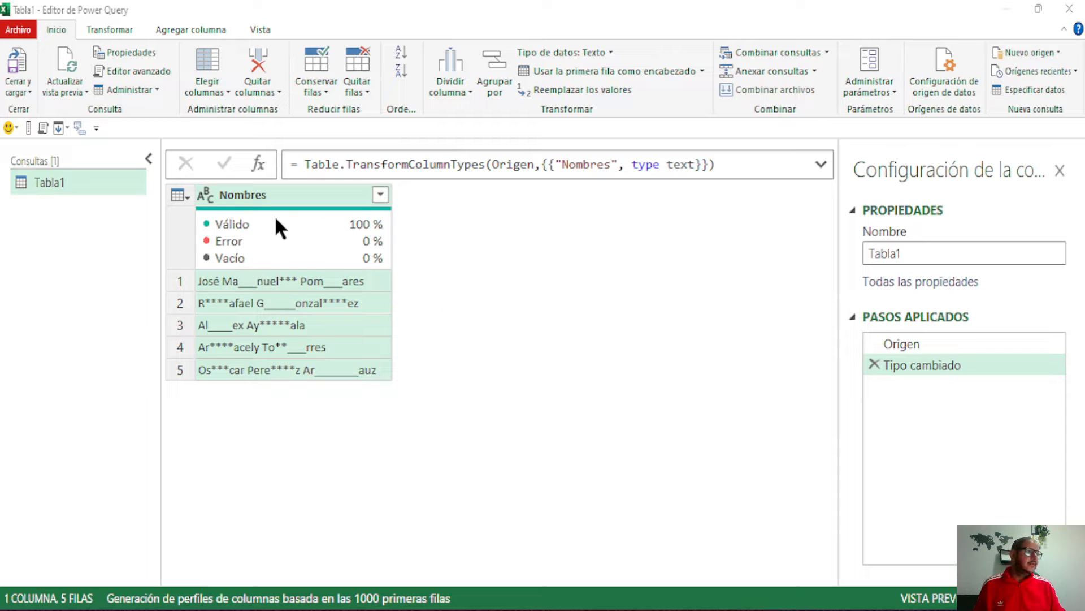
pyautogui.moveTo(229, 223)
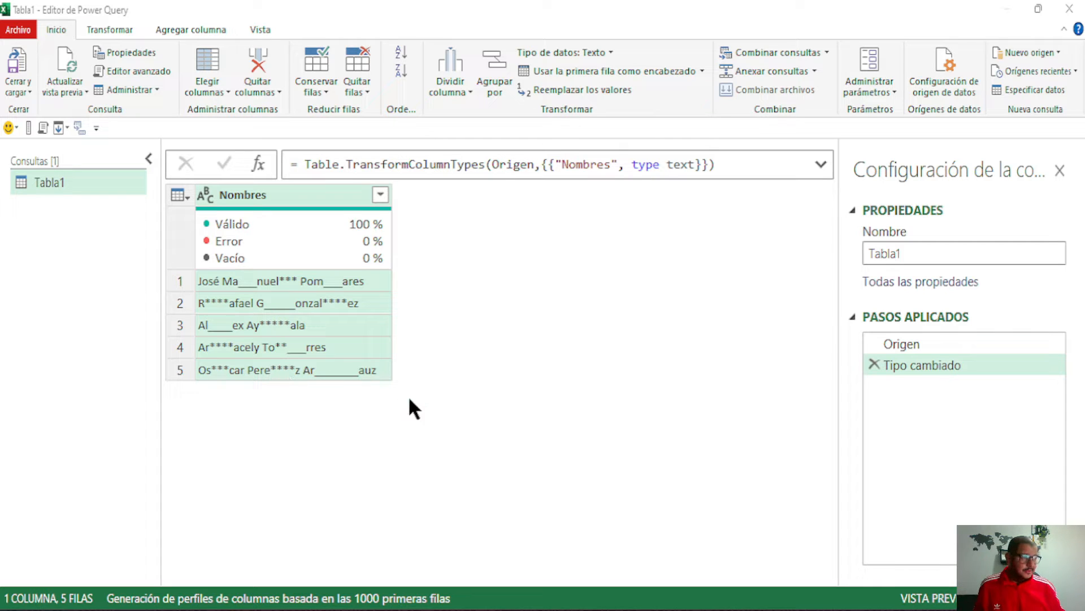
pyautogui.click(198, 31)
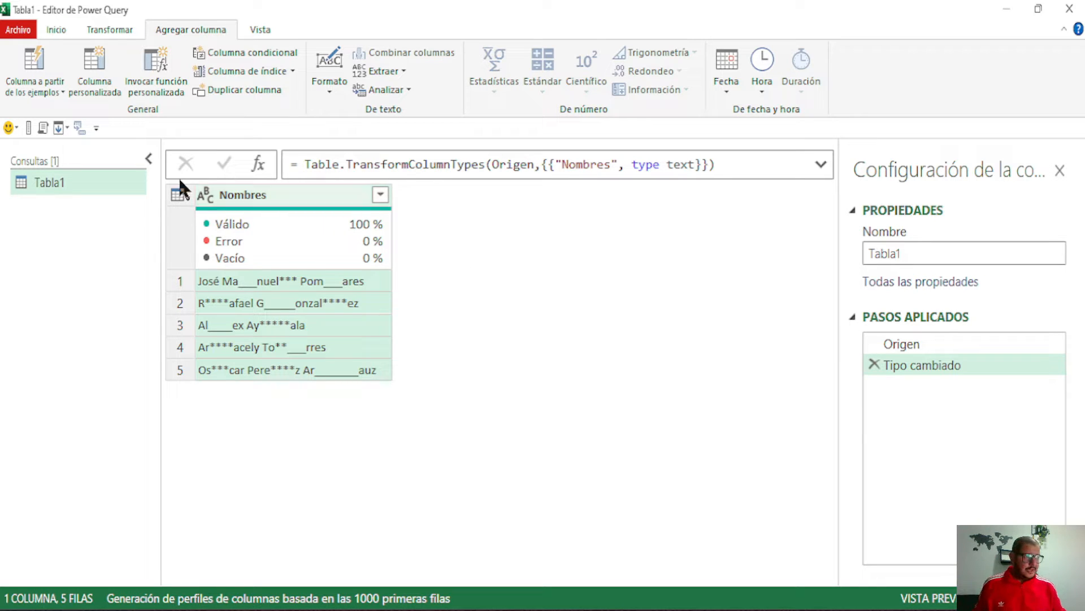
pyautogui.click(105, 84)
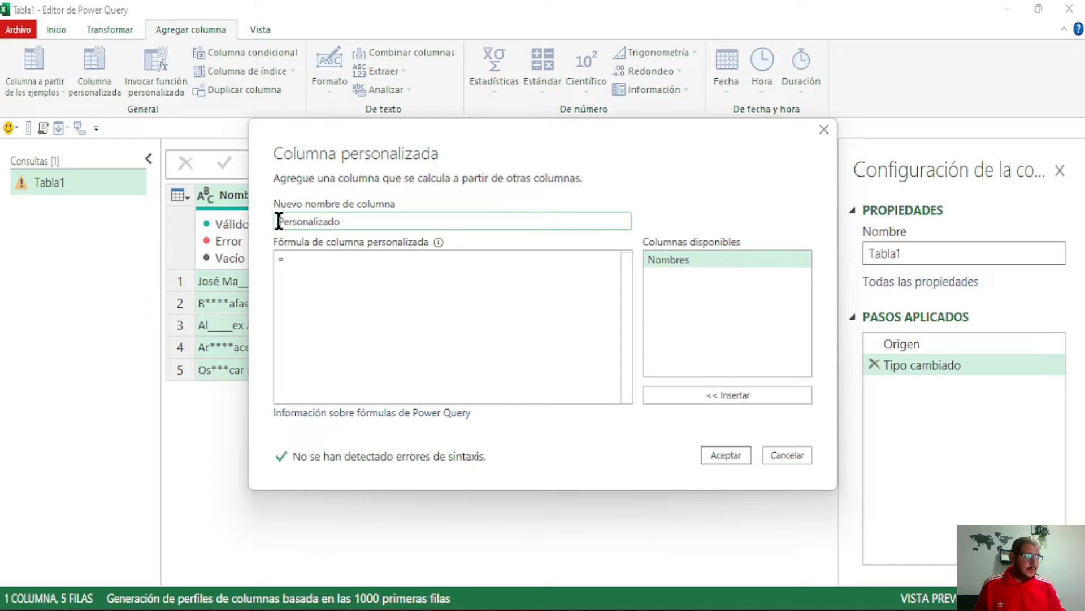
pyautogui.doubleClick(363, 224)
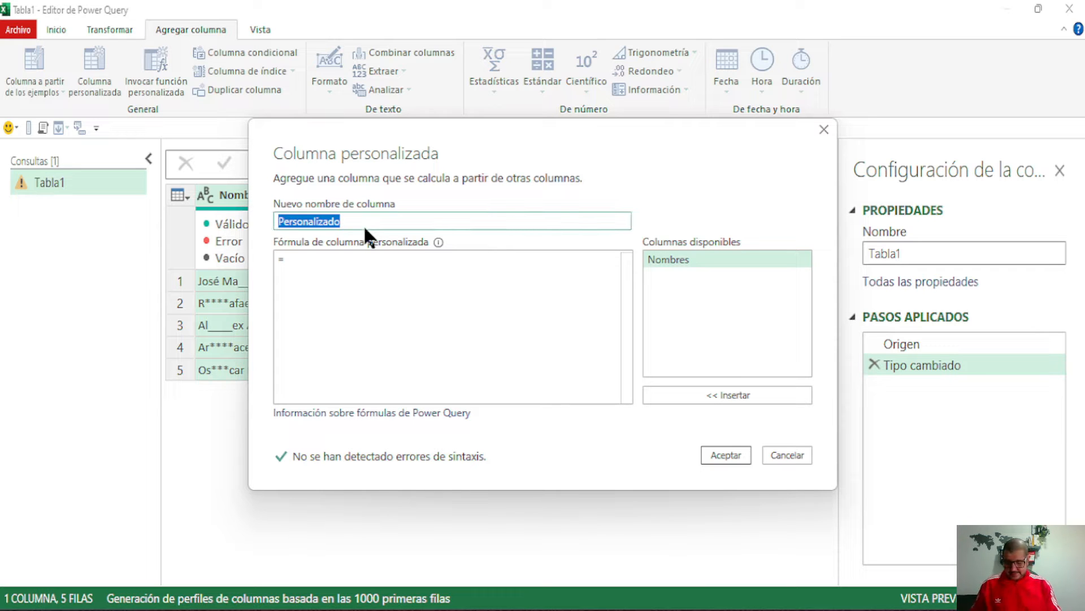
pyautogui.write('rESULTADO')
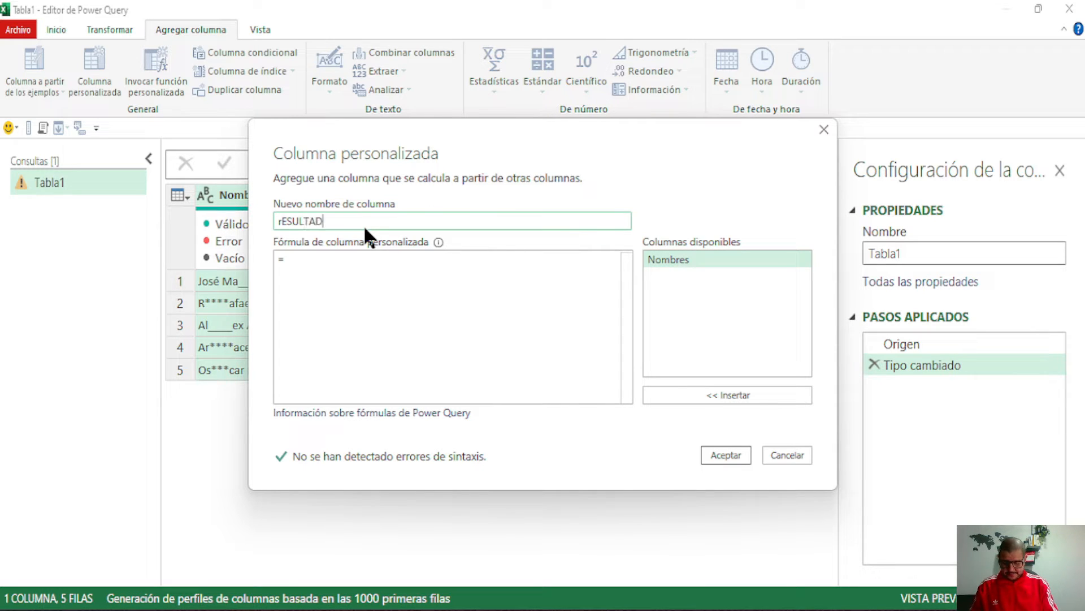
pyautogui.press('BackSpace')
pyautogui.press('BackSpace')
pyautogui.press('BackSpace')
pyautogui.press('BackSpace')
pyautogui.press('BackSpace')
pyautogui.press('BackSpace')
pyautogui.press('BackSpace')
pyautogui.press('BackSpace')
pyautogui.press('BackSpace')
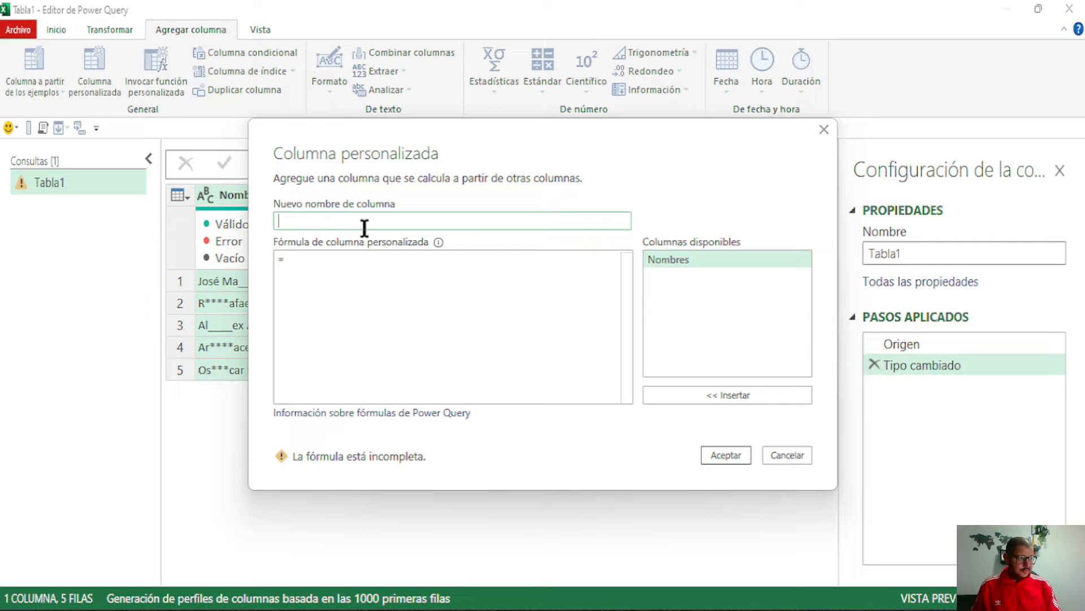
pyautogui.press('capslock')
pyautogui.write('Resultado')
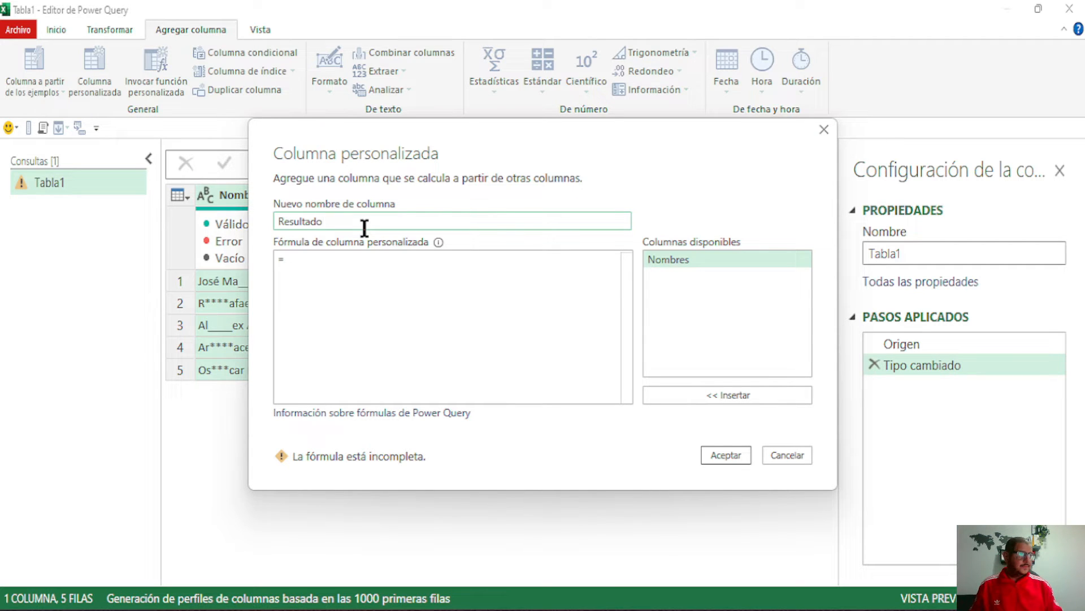
# - Define the custom column with the formula Text.ToList([Nombres]) and create it
pyautogui.click(301, 263)
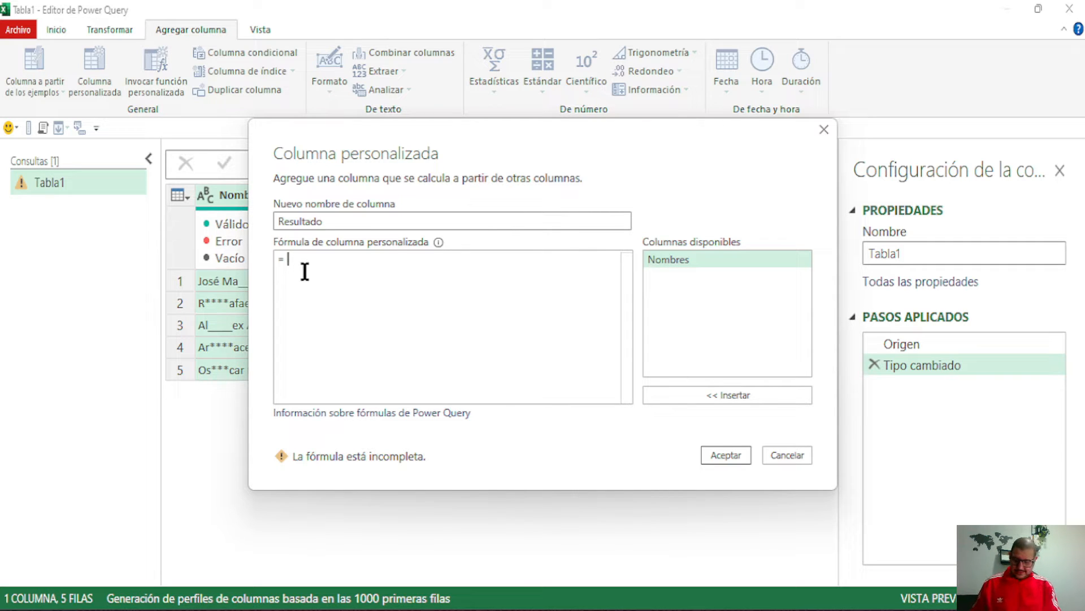
pyautogui.write('textto')
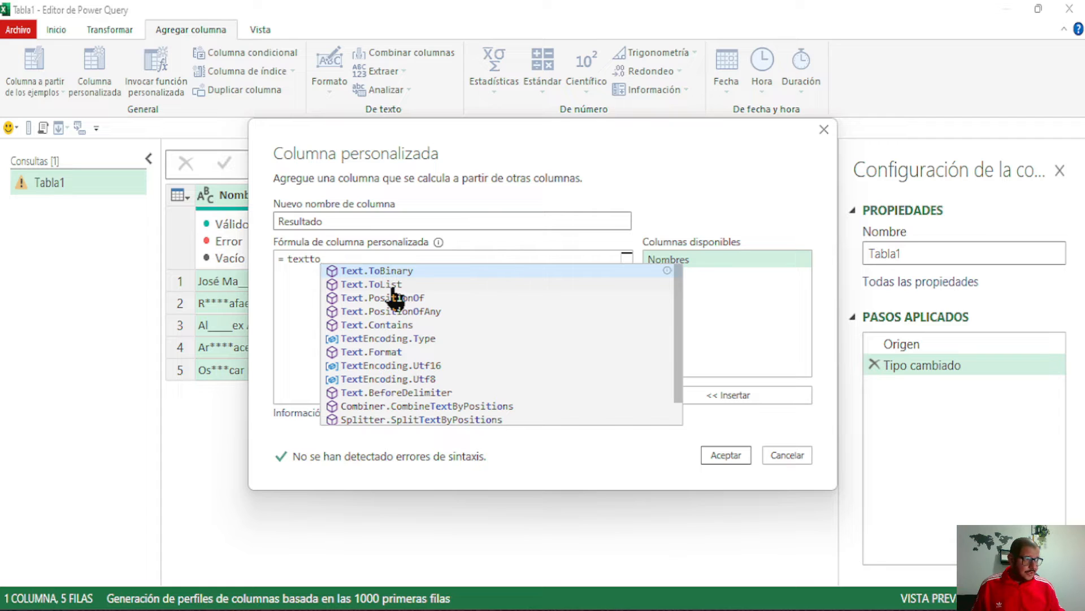
pyautogui.click(394, 286)
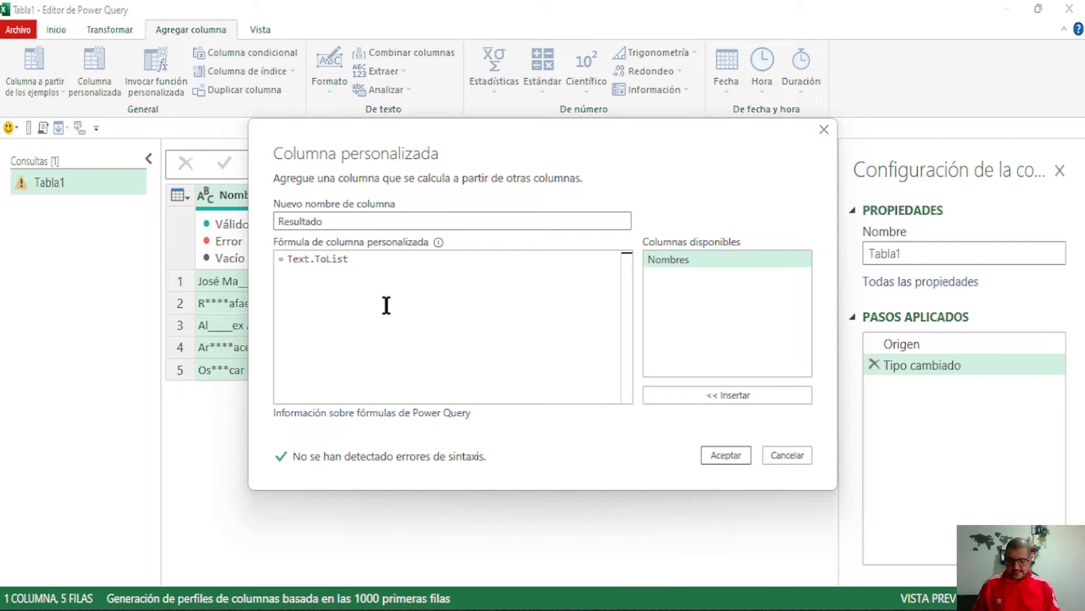
pyautogui.write('(')
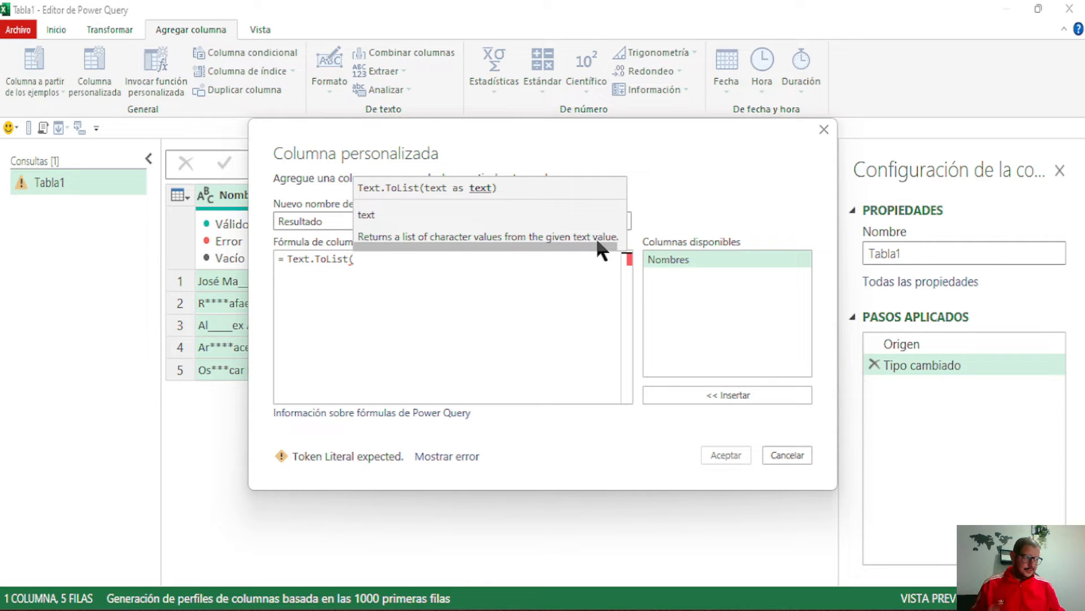
pyautogui.doubleClick(670, 259)
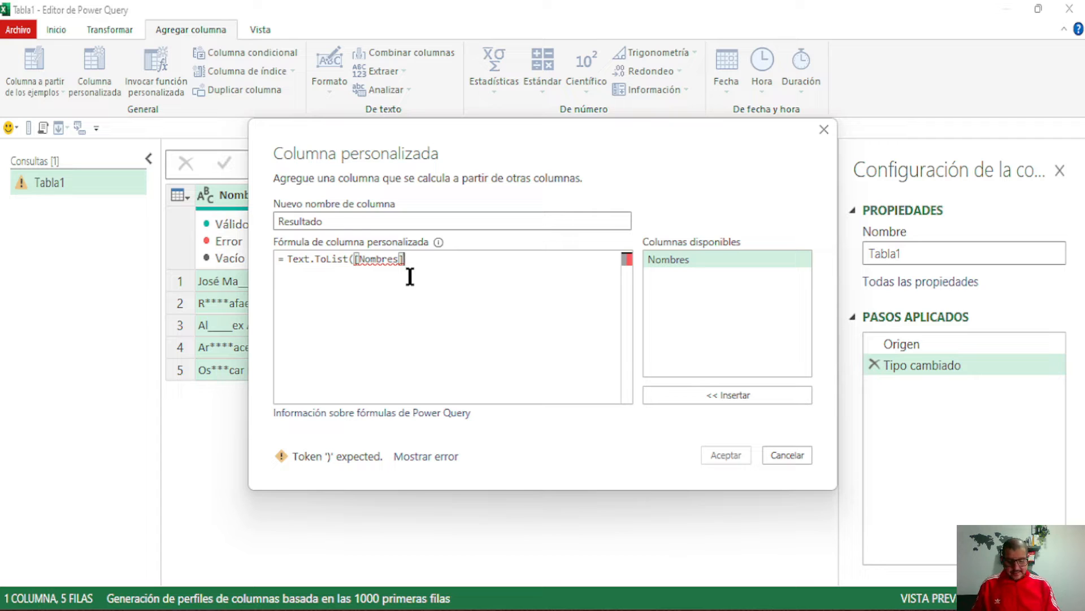
pyautogui.write(')')
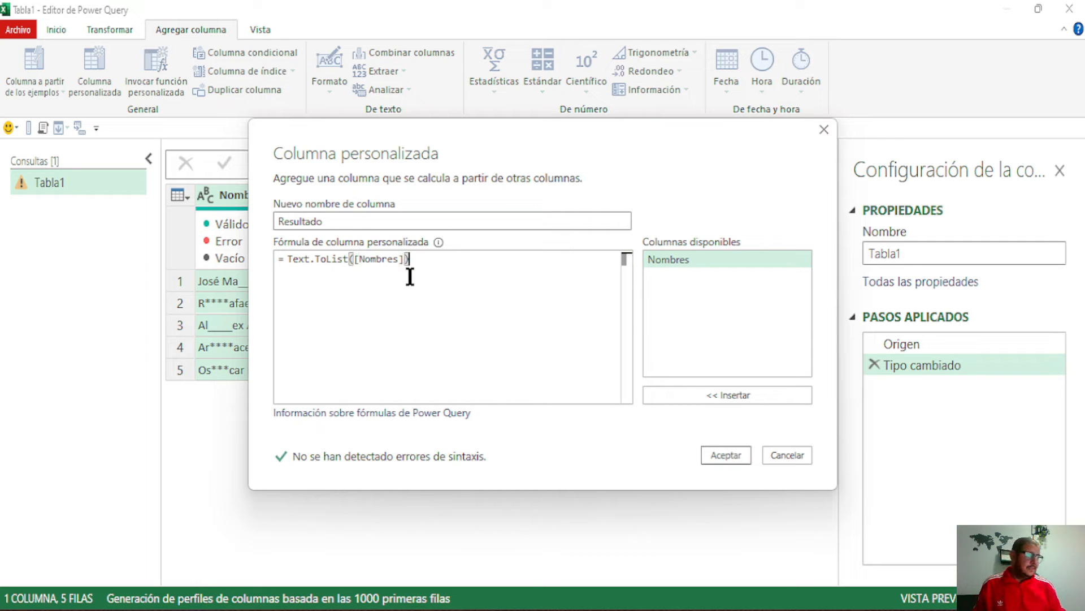
pyautogui.click(734, 458)
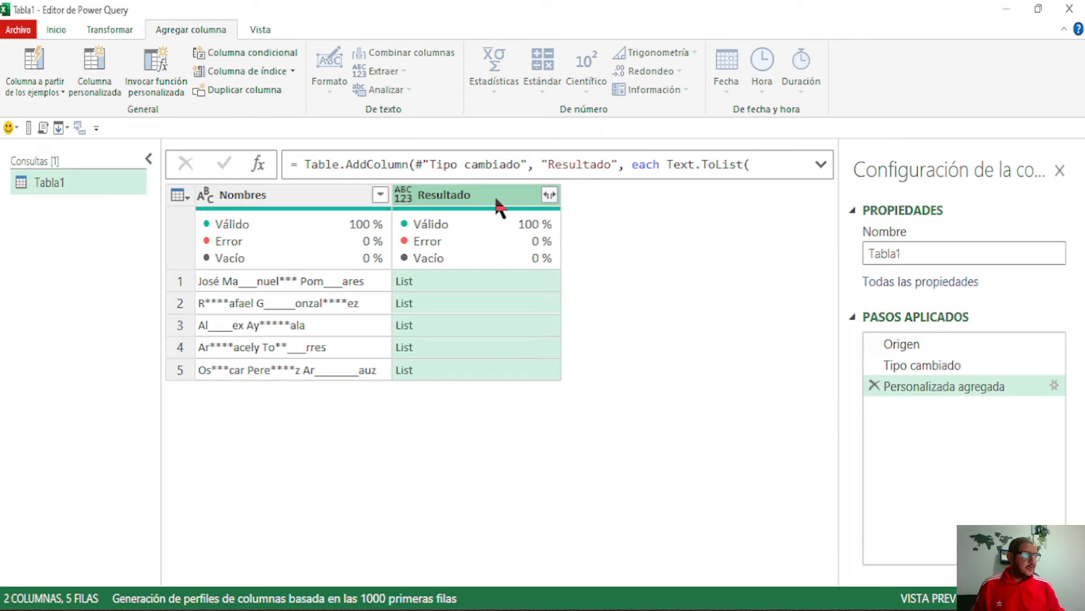
# - Examine the character lists in rows 1 to 5 of the Resultado column, adjusting the height of the cell preview
pyautogui.click(510, 277)
pyautogui.click(507, 302)
pyautogui.click(503, 323)
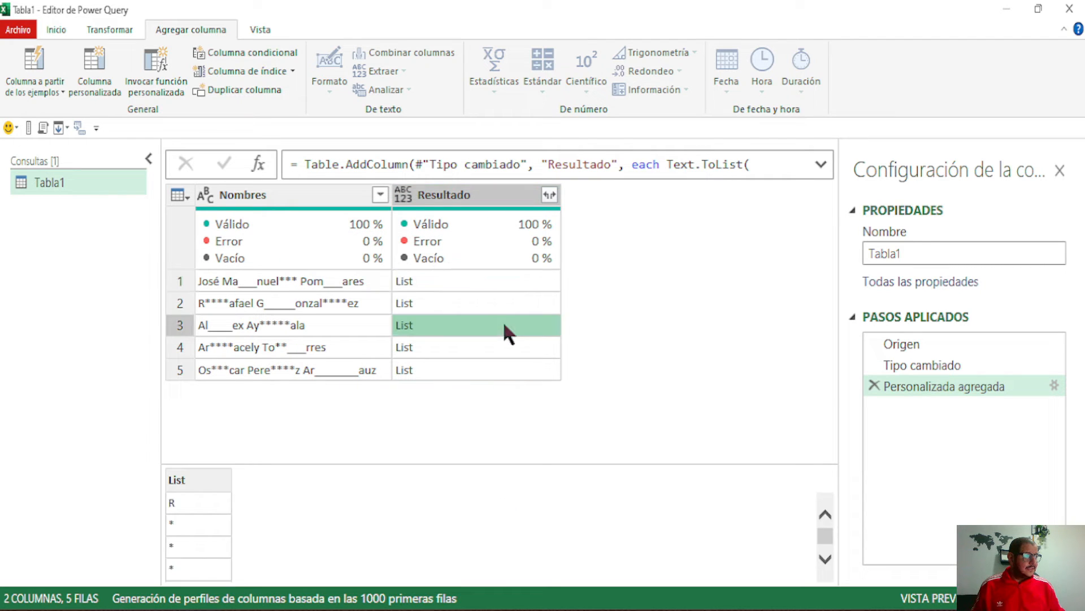
pyautogui.moveTo(443, 462); pyautogui.dragTo(311, 343)
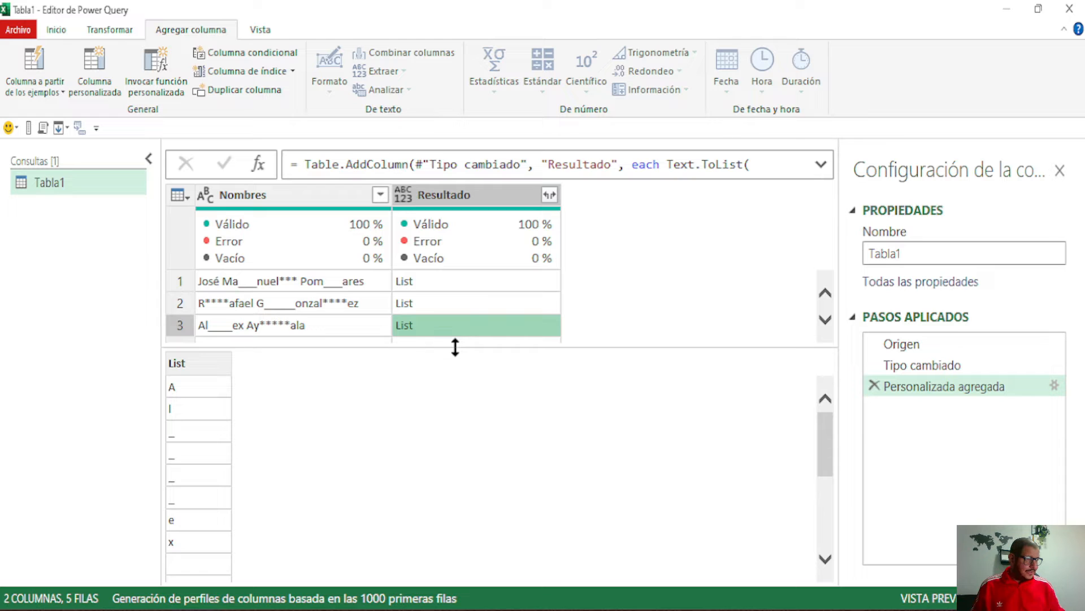
pyautogui.moveTo(455, 347); pyautogui.dragTo(465, 276)
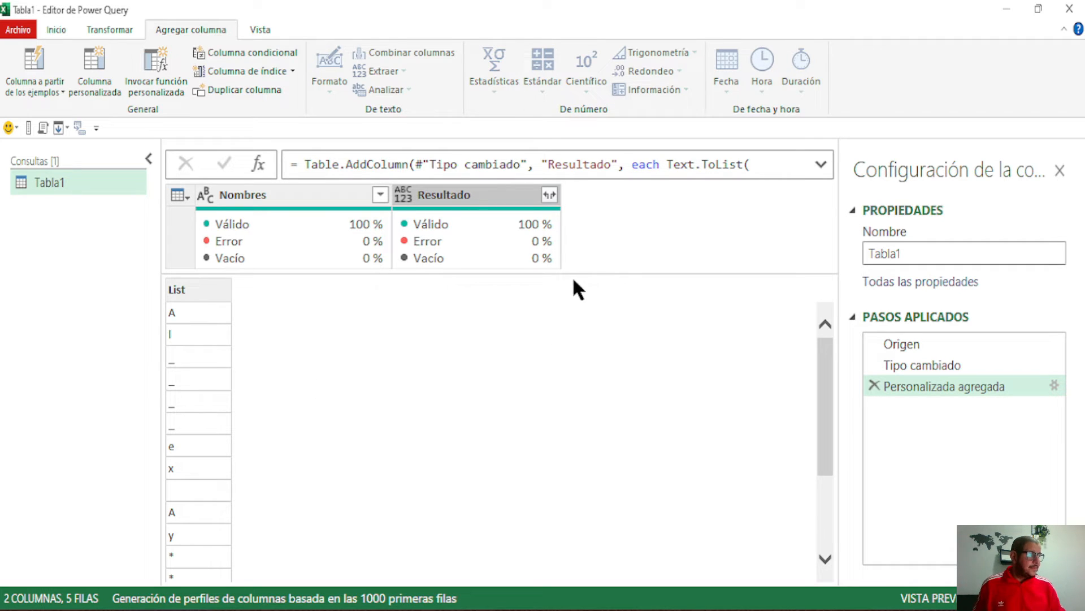
pyautogui.moveTo(586, 273); pyautogui.dragTo(558, 431)
pyautogui.click(484, 347)
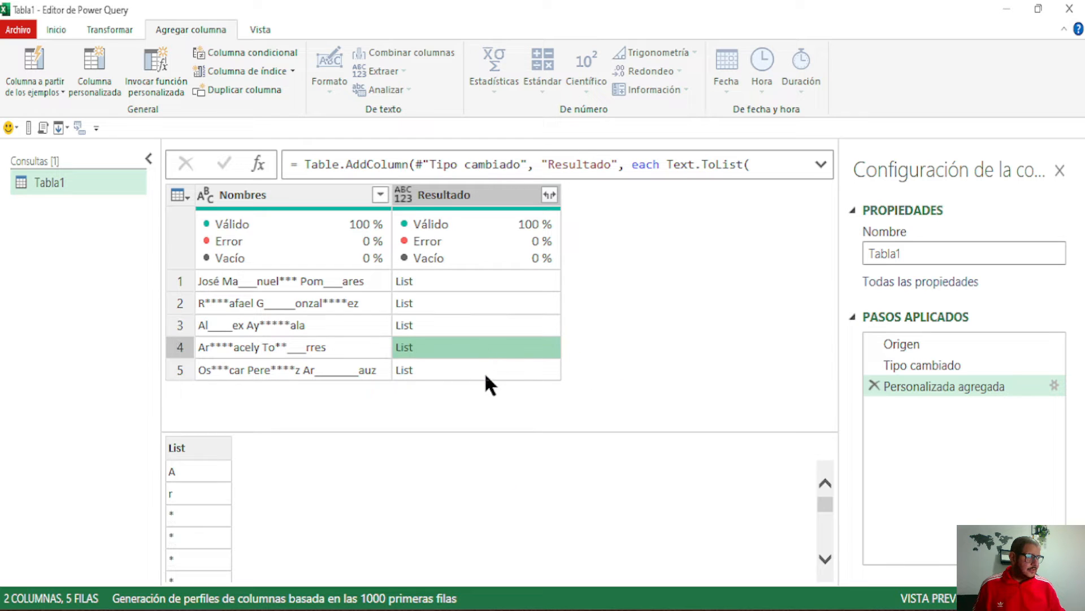
pyautogui.click(485, 372)
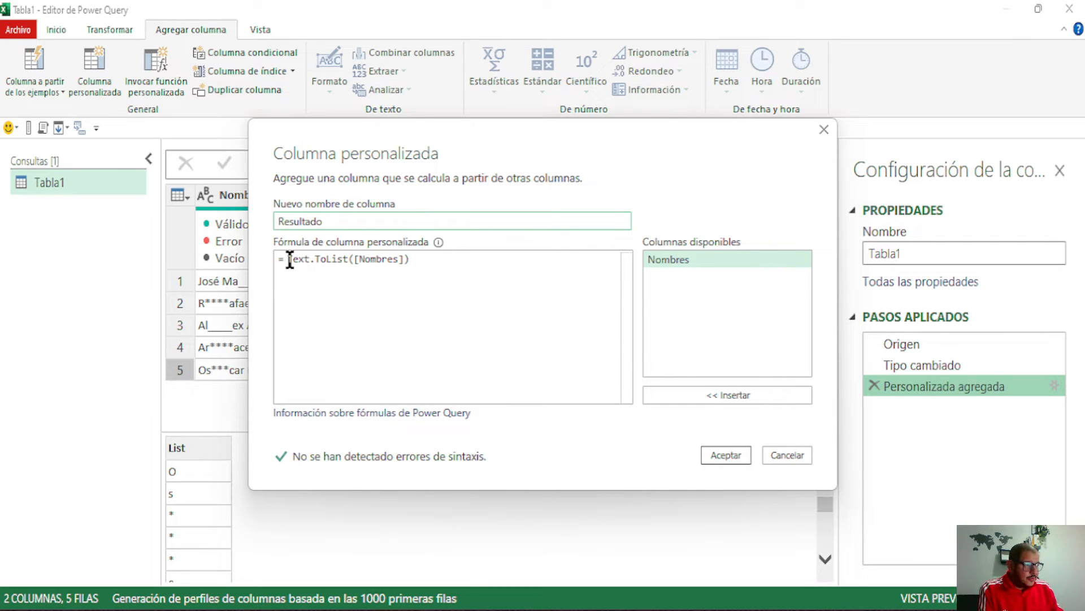
# - Edit the Resultado column's formula, inserting List.RemoveMatchingItems( in front of Text.ToList([Nombres])
pyautogui.moveTo(290, 261); pyautogui.dragTo(374, 261)
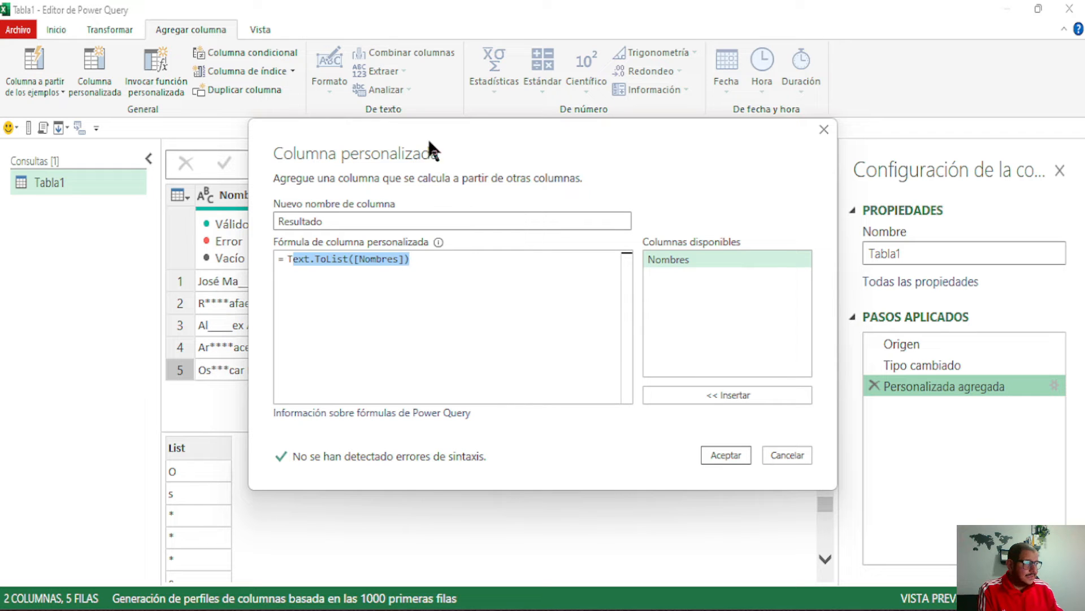
pyautogui.moveTo(427, 138); pyautogui.dragTo(663, 146)
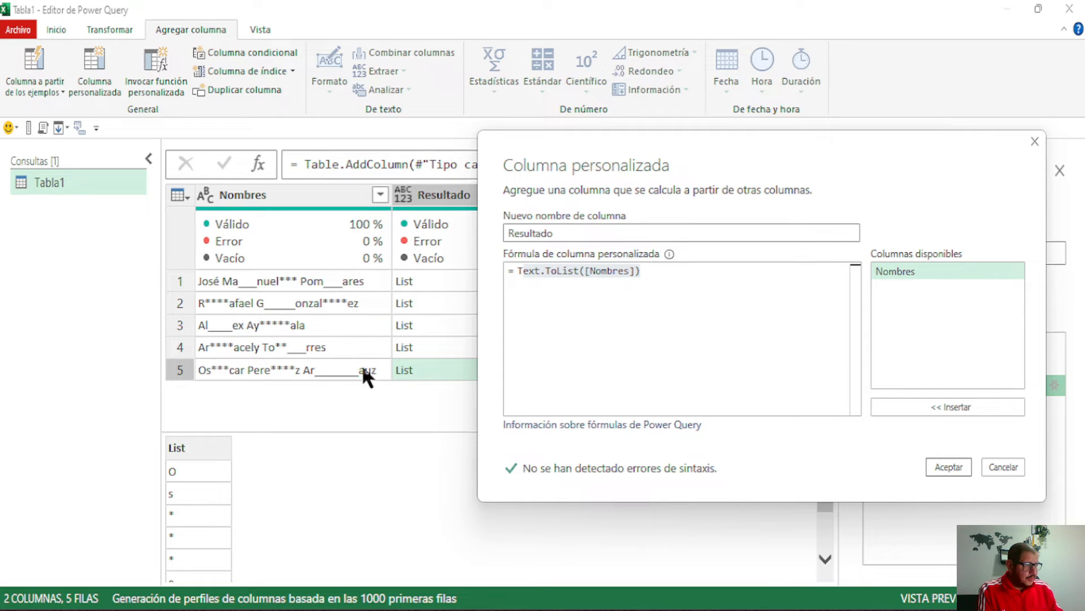
pyautogui.click(519, 272)
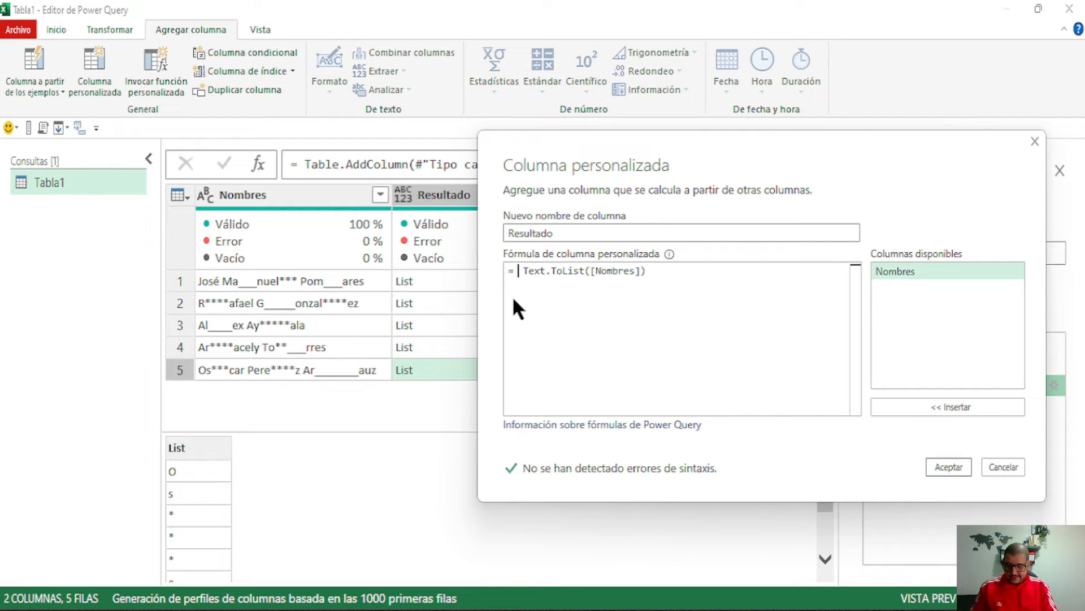
pyautogui.write('list')
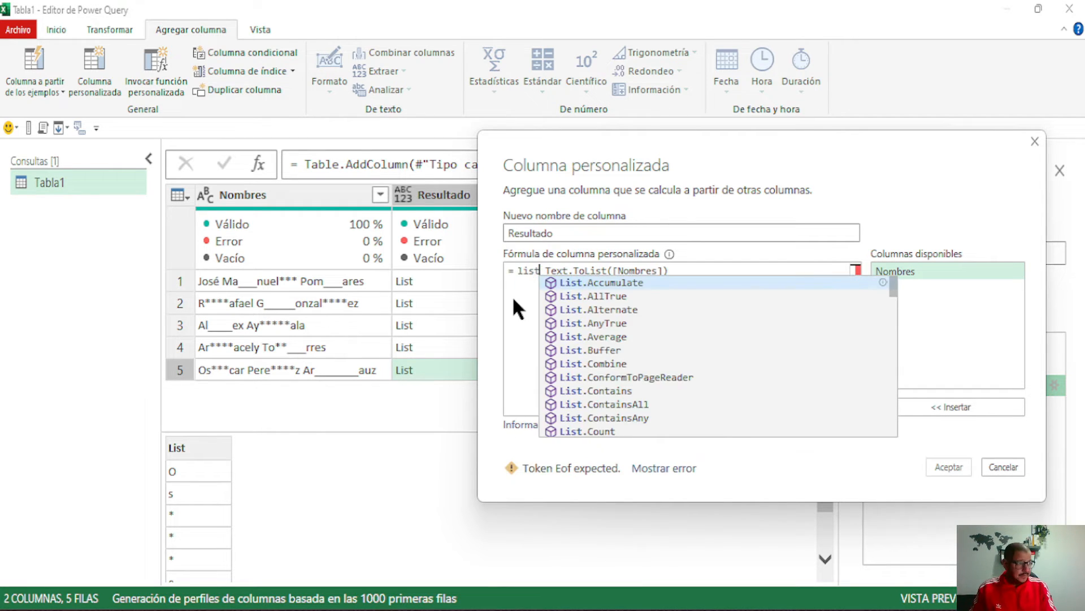
pyautogui.write('remov')
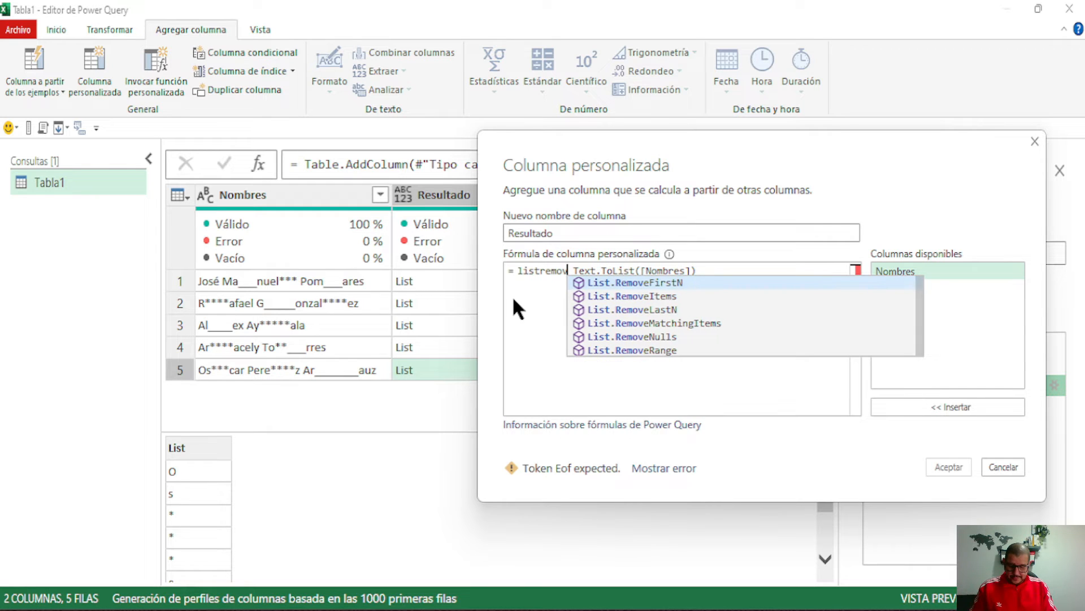
pyautogui.click(708, 324)
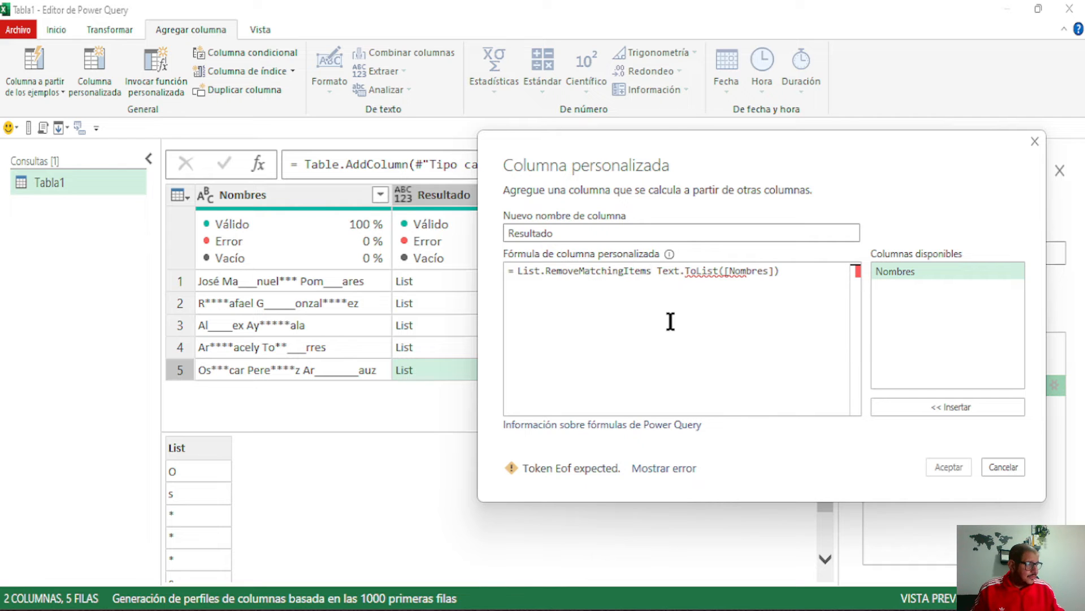
pyautogui.write('(')
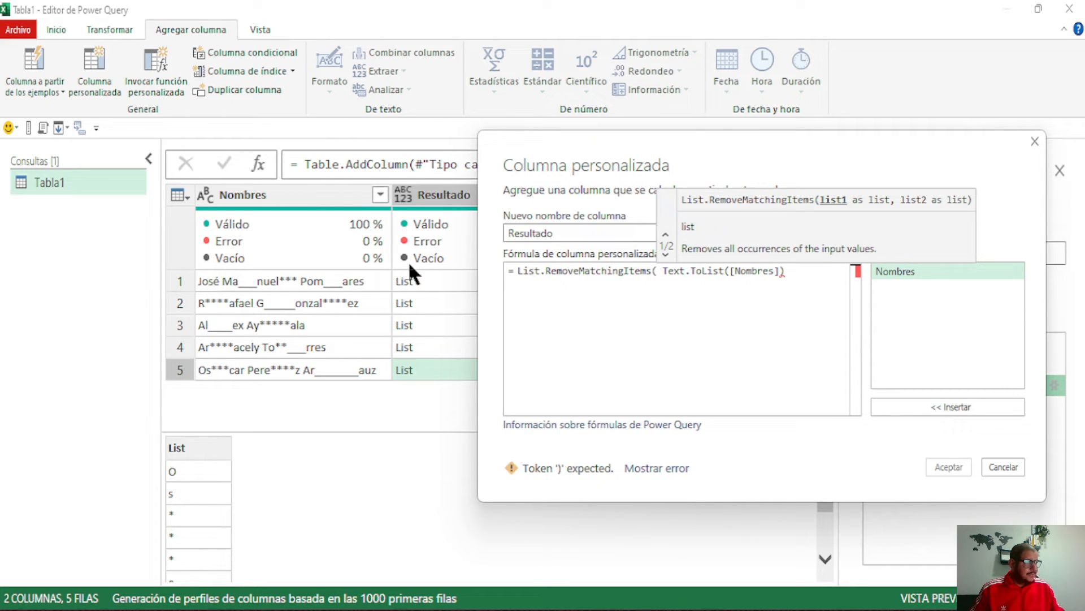
# - Add a comma after Text.ToList([Nombres]) in the Resultado formula and start a new indented line for the second argument
pyautogui.click(789, 270)
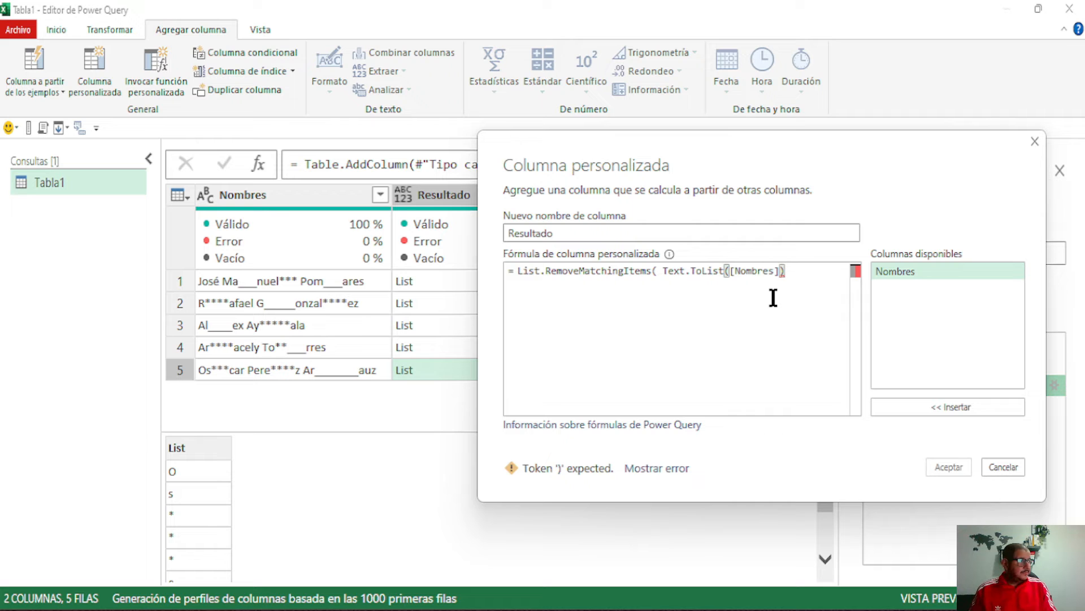
pyautogui.write(',')
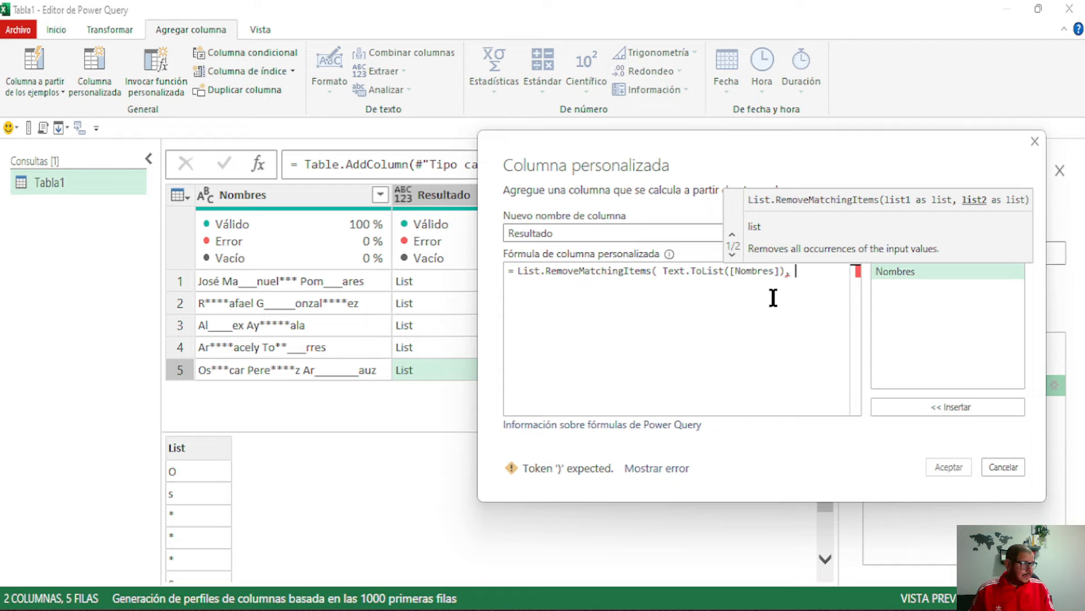
pyautogui.press('Return')
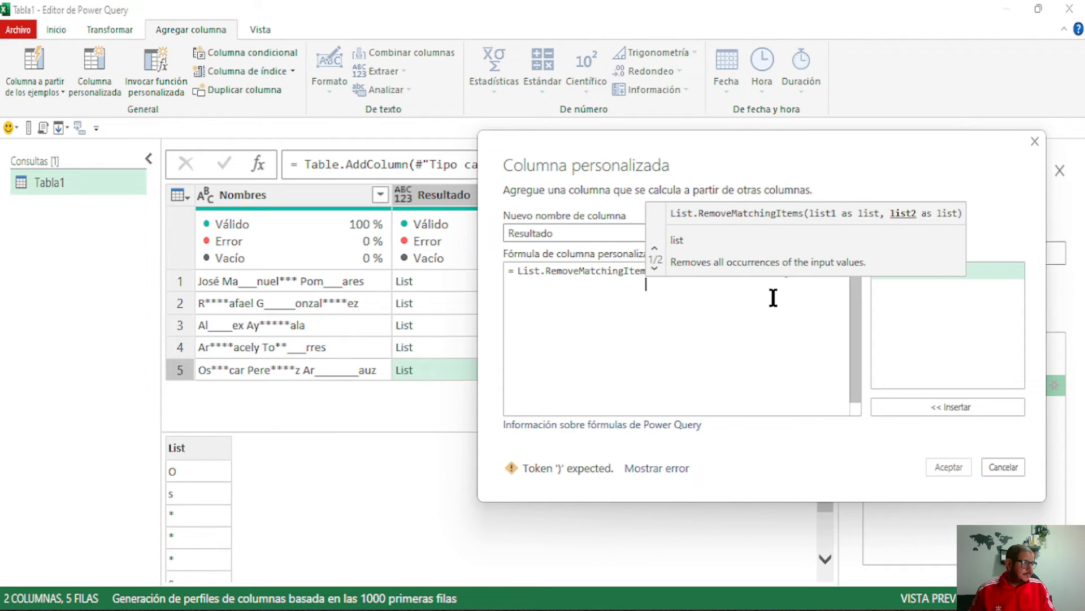
pyautogui.click(620, 289)
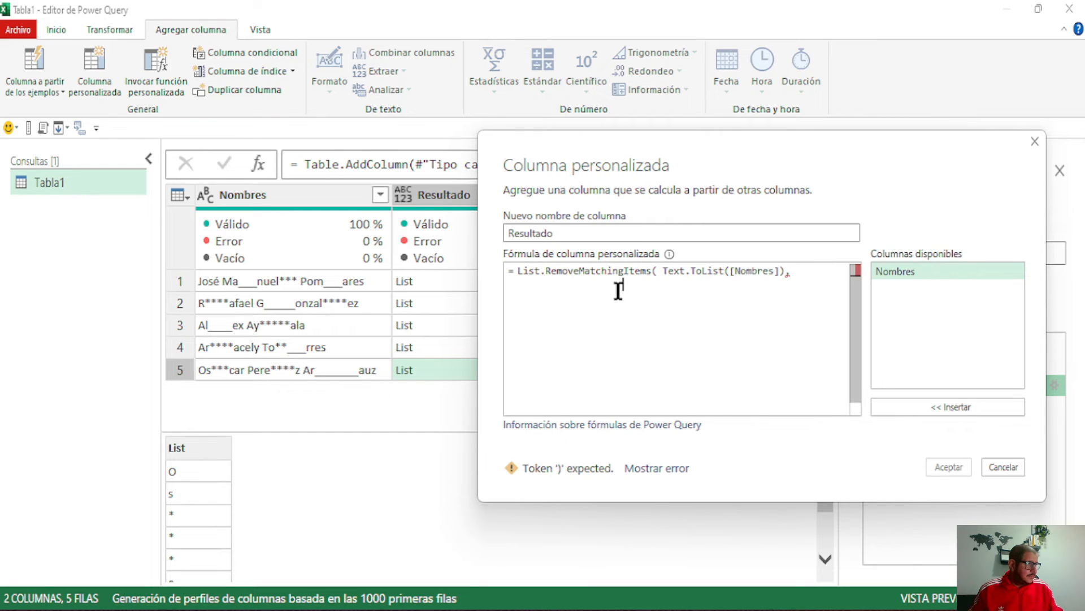
pyautogui.click(664, 288)
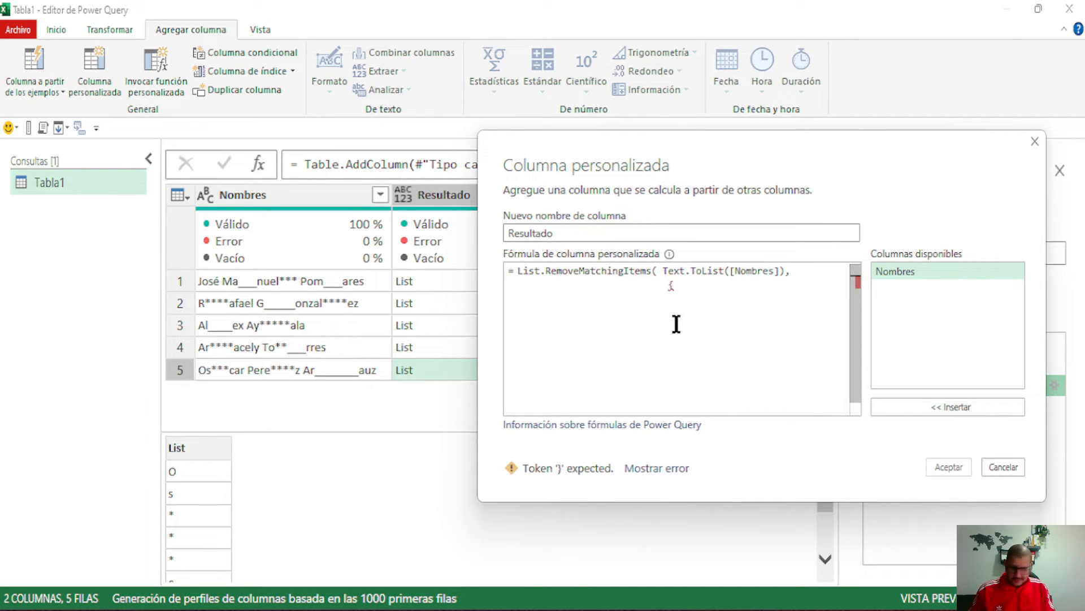
# - Enter {"*" , "_"} as the list of items to remove, close the List.RemoveMatchingItems function and apply the formula
pyautogui.write('{')
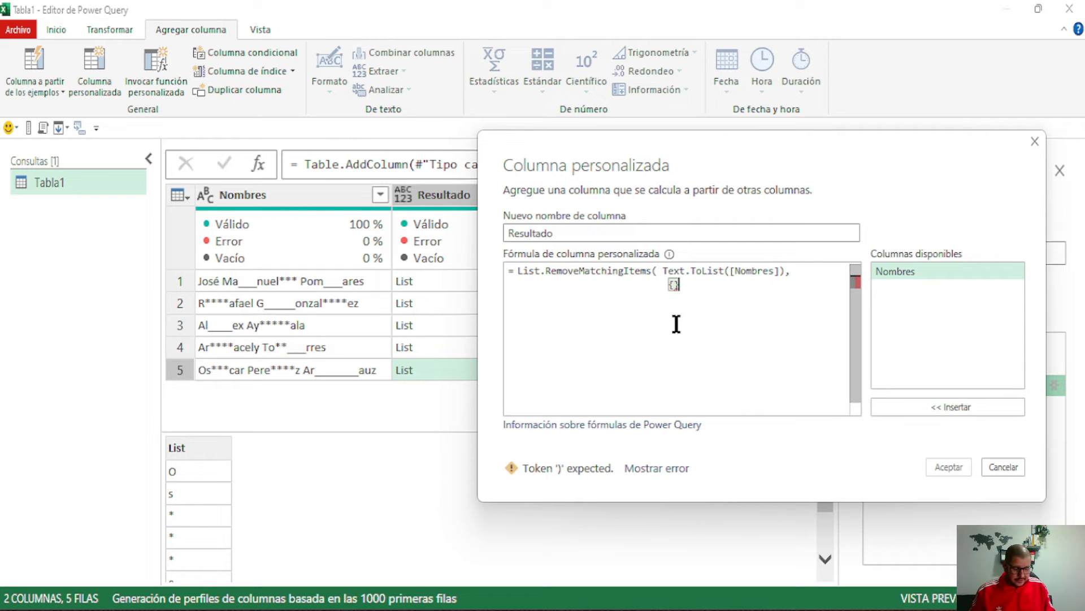
pyautogui.press('Left')
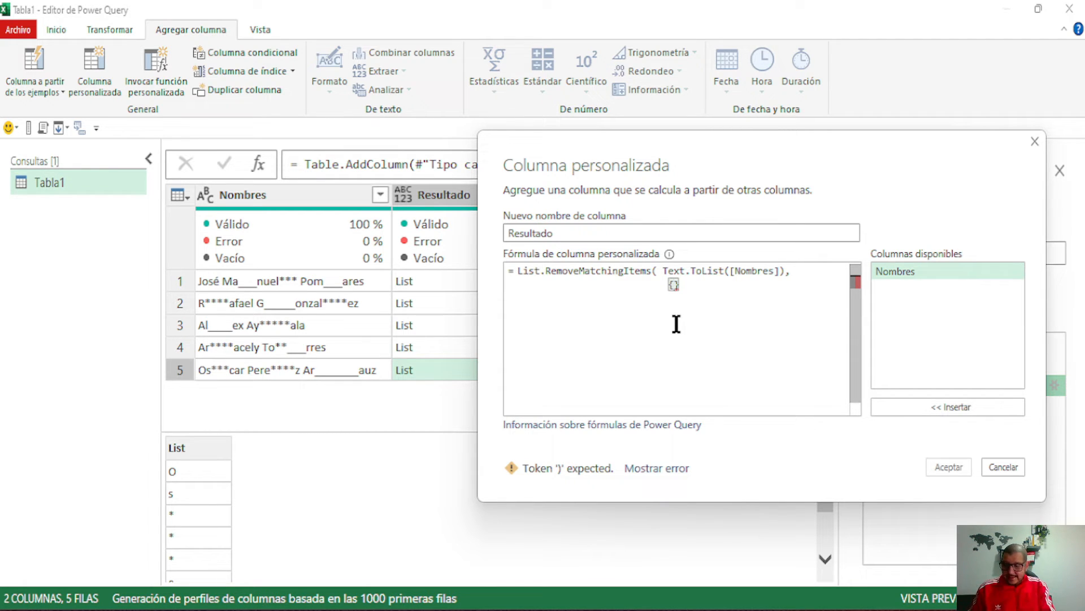
pyautogui.write('"')
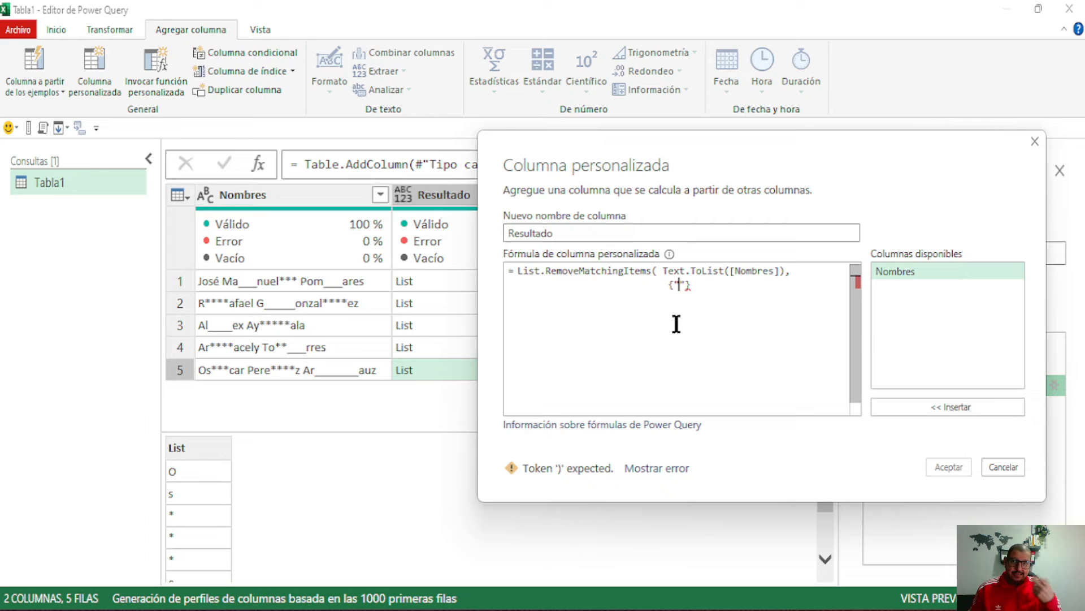
pyautogui.write('*"')
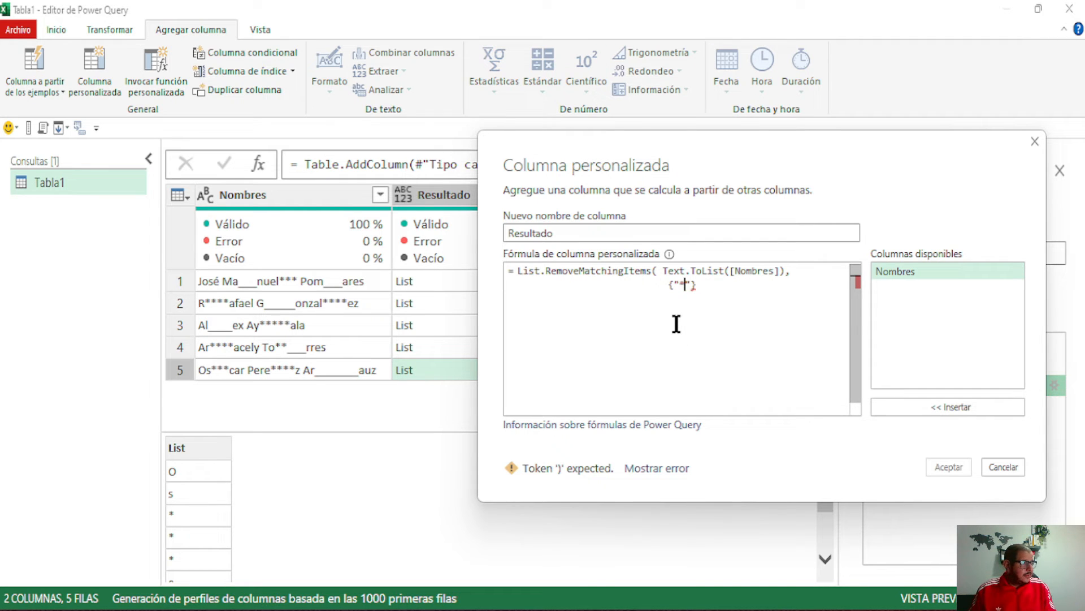
pyautogui.write(' , ')
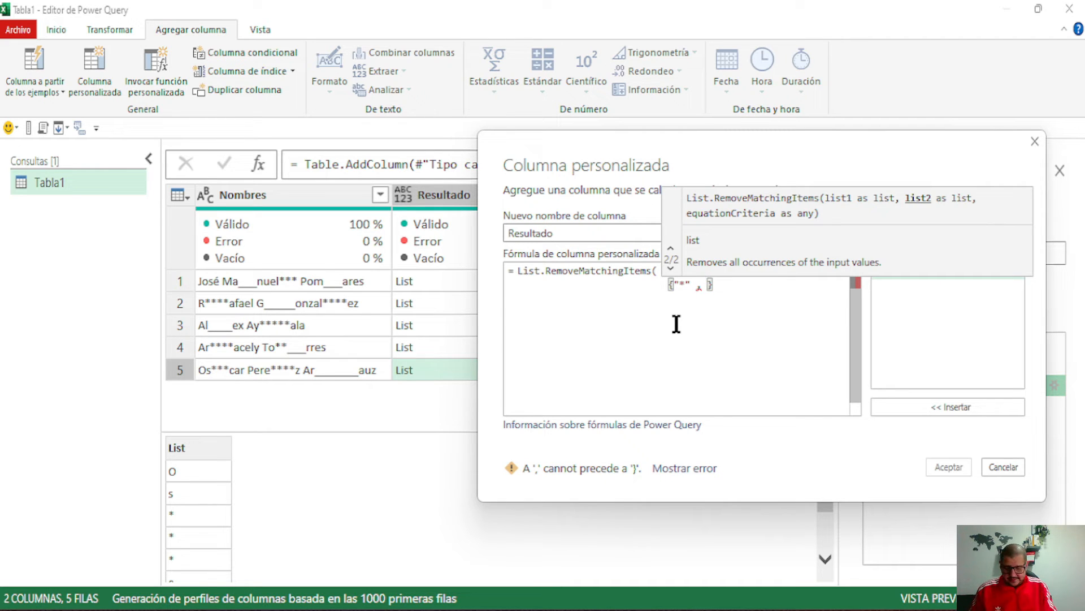
pyautogui.write('"')
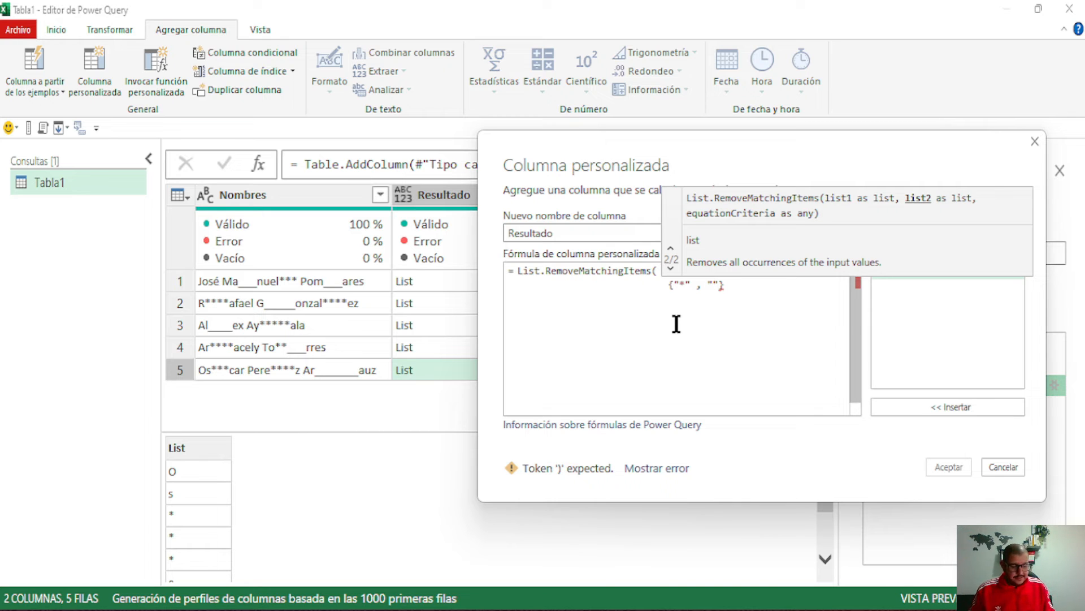
pyautogui.write('_')
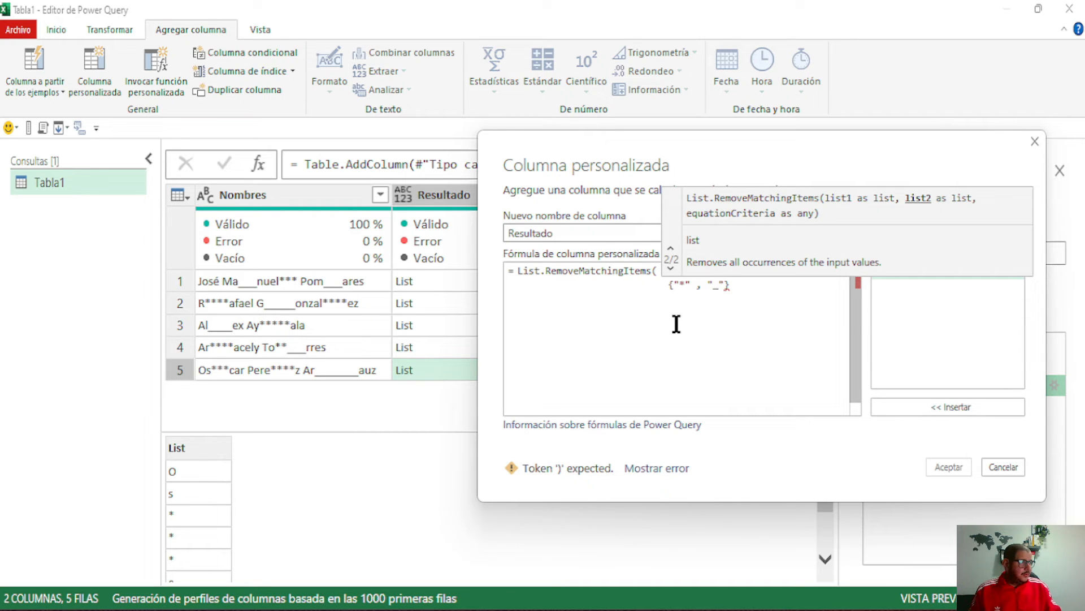
pyautogui.click(743, 290)
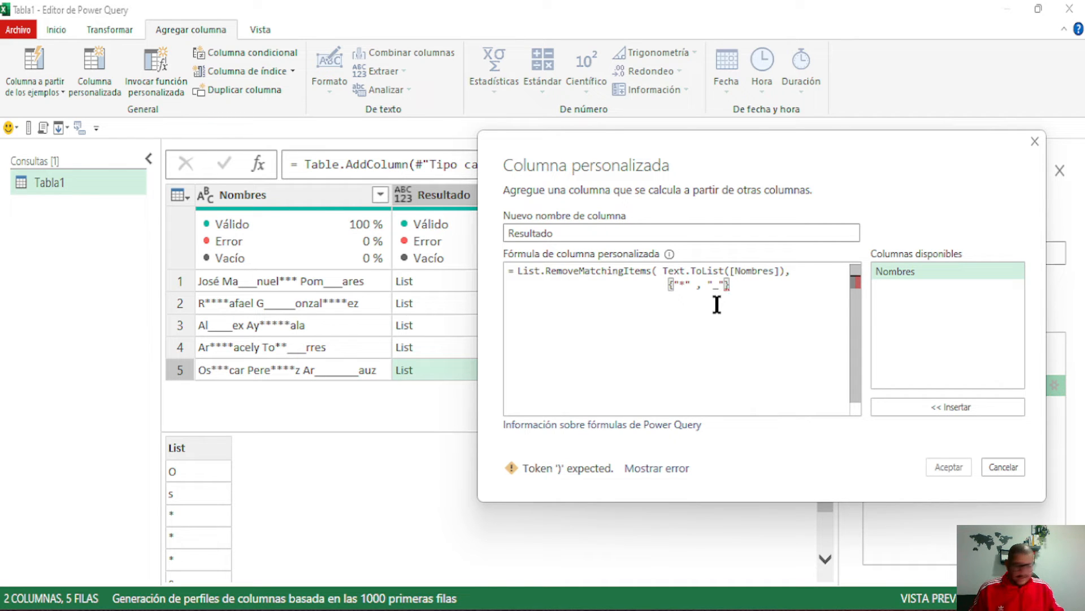
pyautogui.write(')')
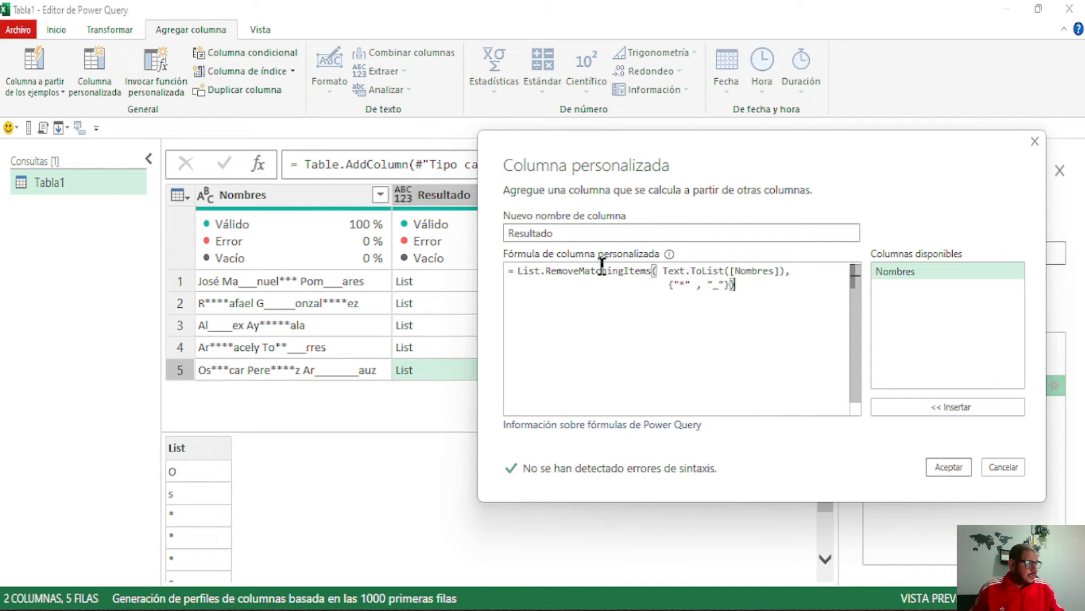
pyautogui.moveTo(635, 269)
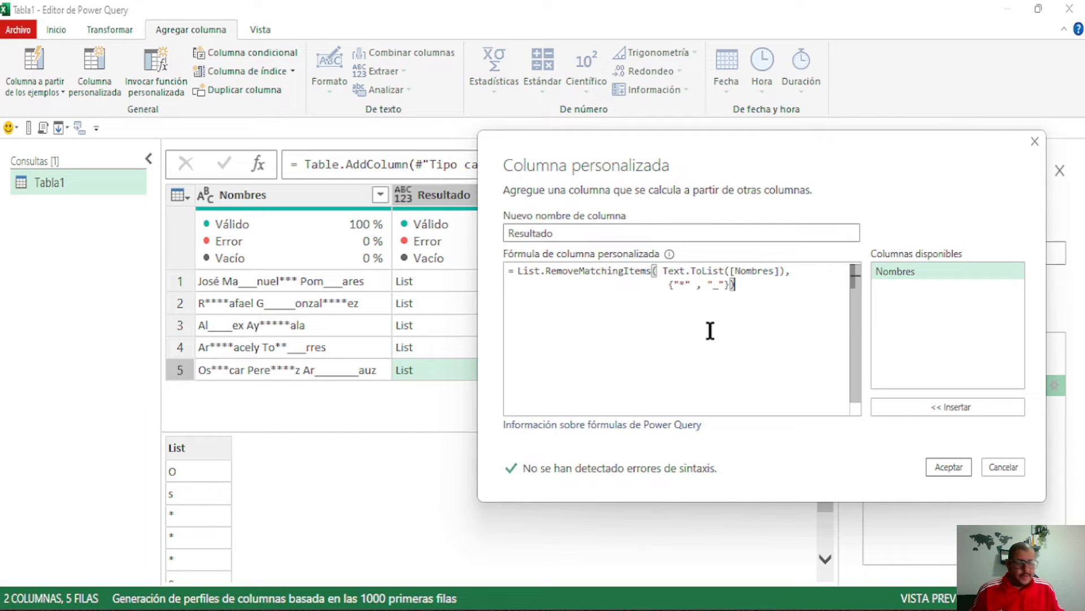
pyautogui.click(949, 467)
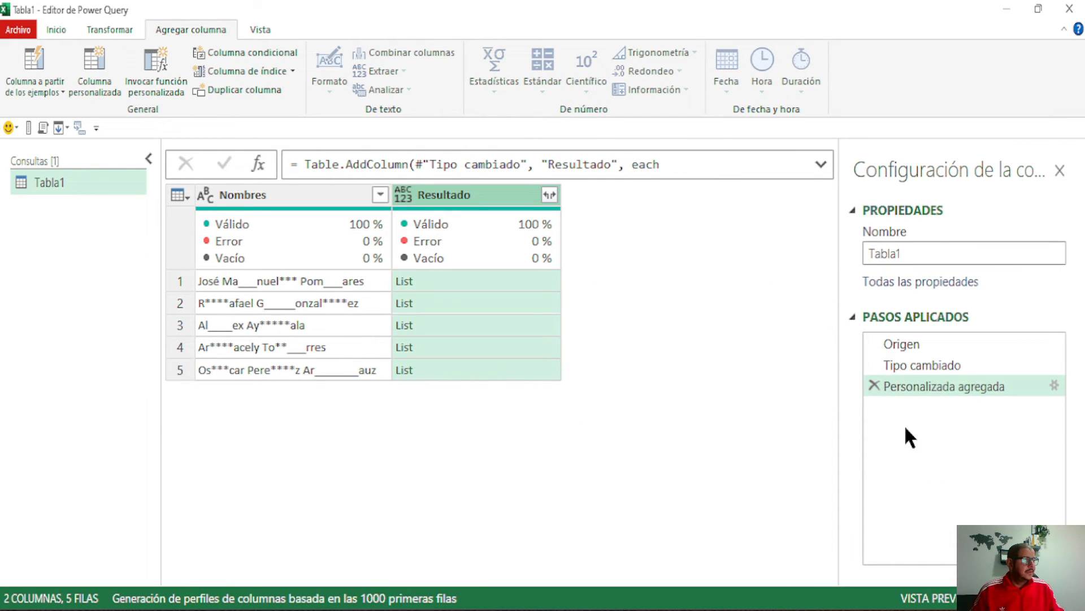
# - Examine the full character list in row 1 of the Resultado column, enlarging the cell preview
pyautogui.click(476, 276)
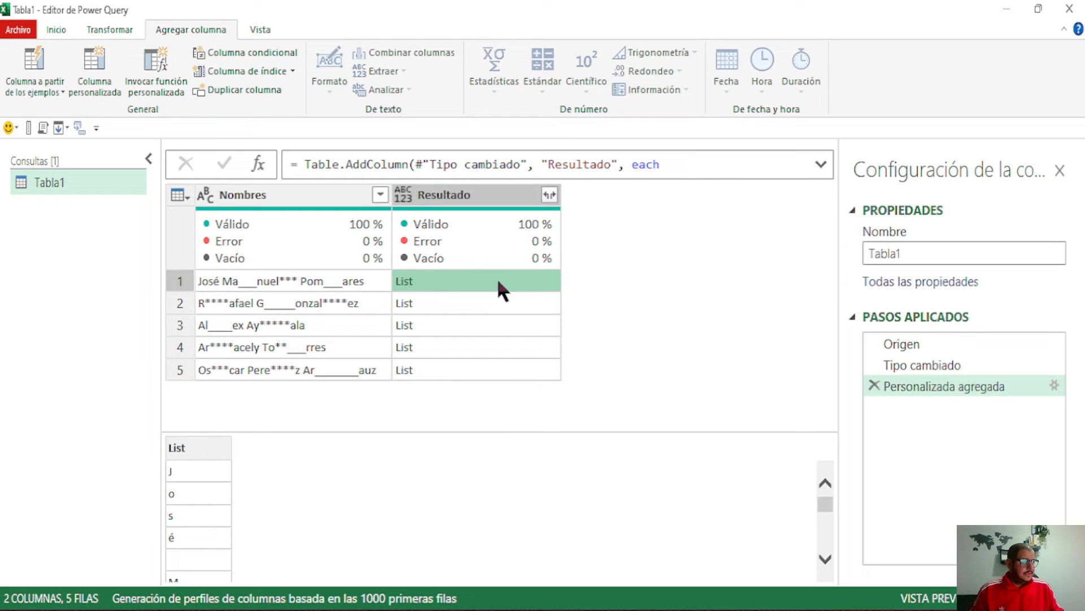
pyautogui.moveTo(332, 434); pyautogui.dragTo(356, 304)
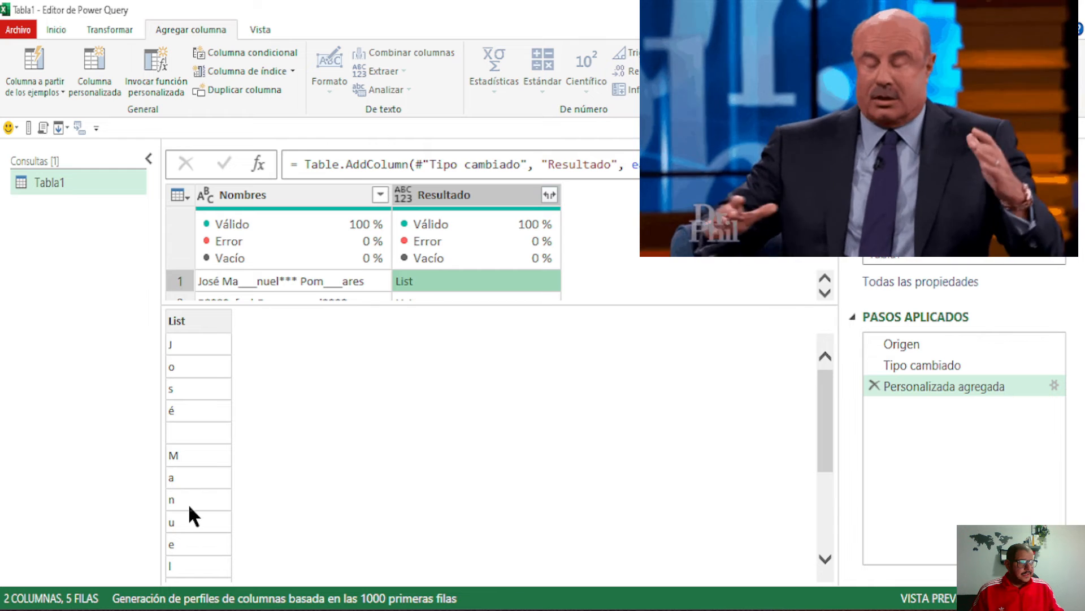
pyautogui.scroll(-3, 191, 494)
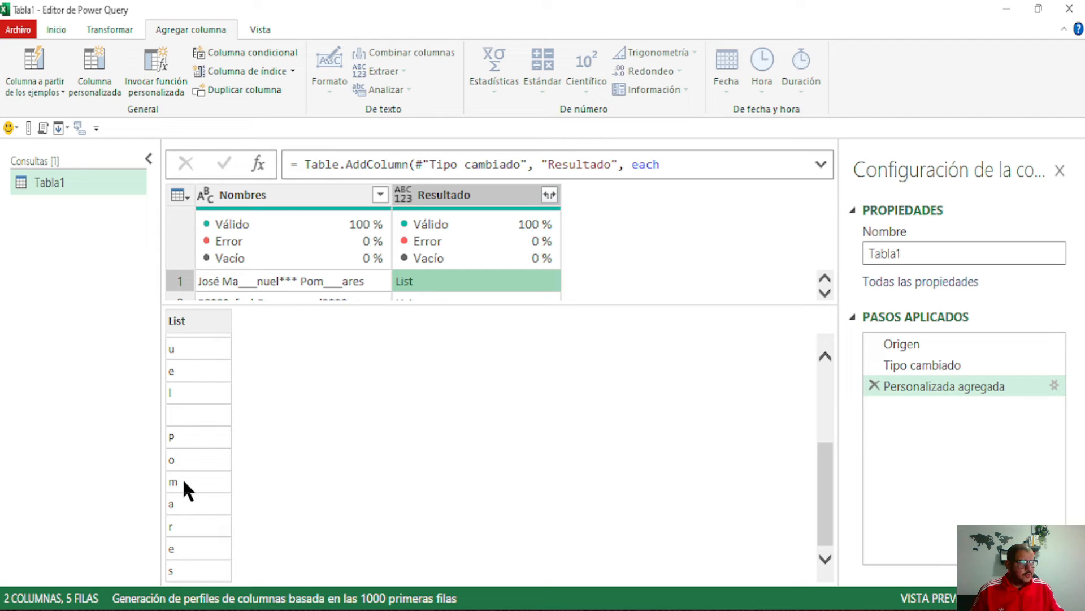
pyautogui.scroll(3, 185, 473)
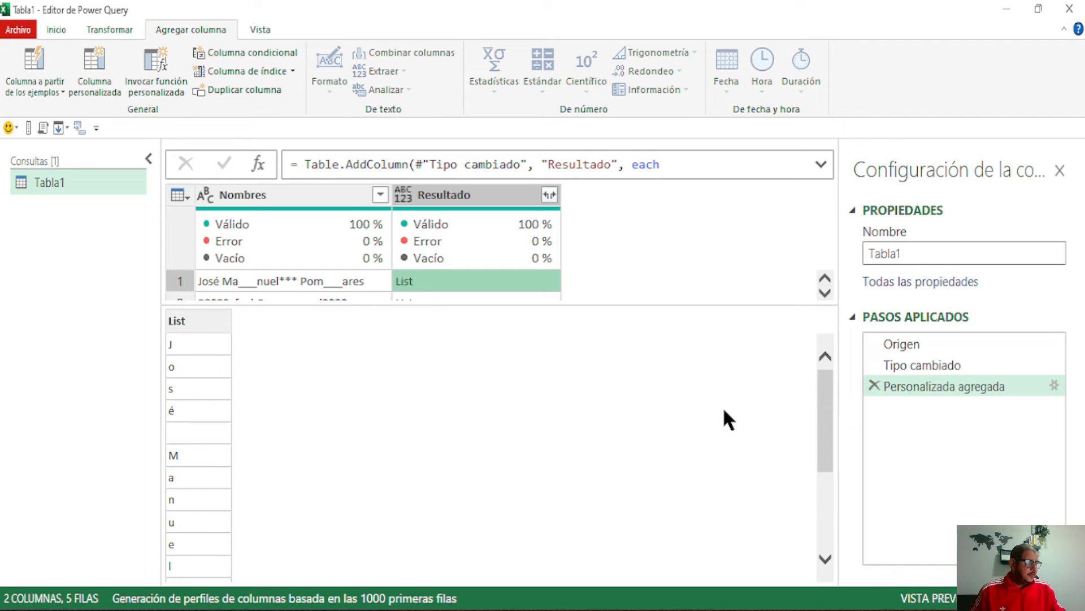
# - Reopen the Resultado column's formula and move the List.RemoveMatchingItems expression down one line, leaving the first line free
pyautogui.click(1054, 386)
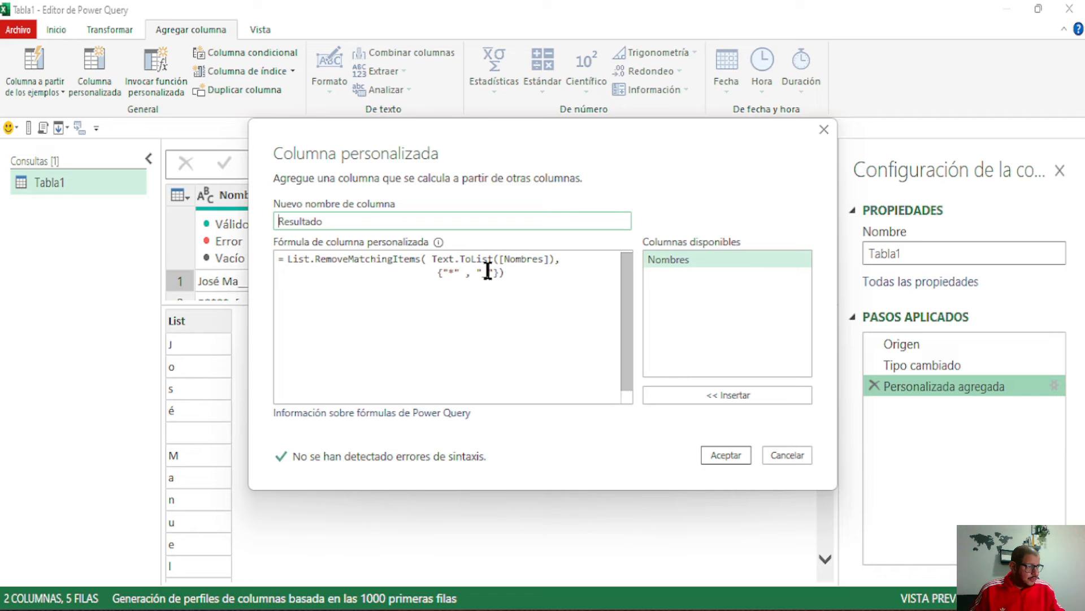
pyautogui.click(287, 259)
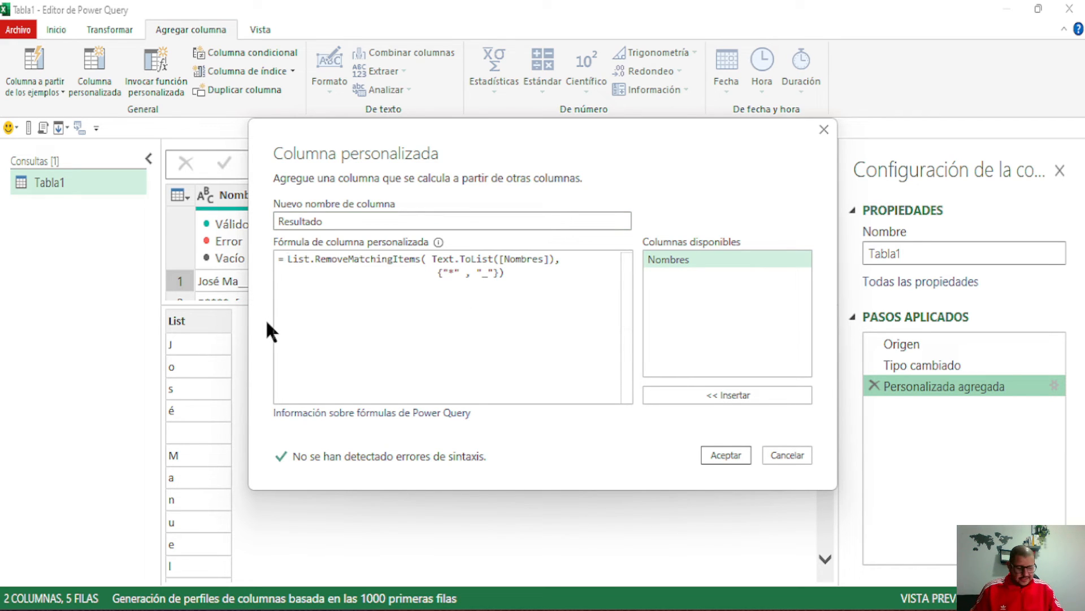
pyautogui.press('Return')
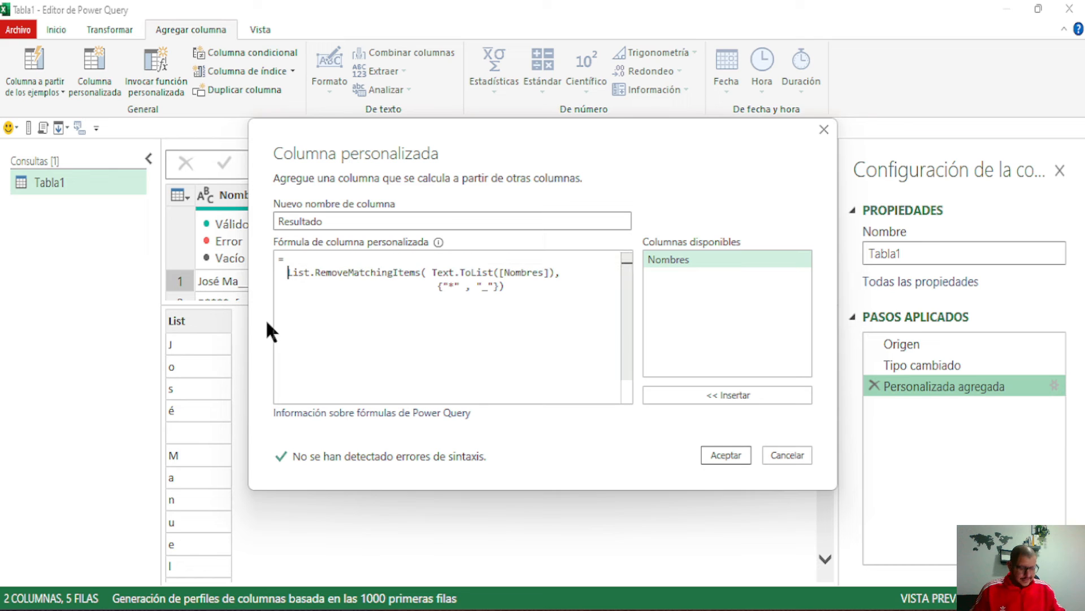
pyautogui.press('Up')
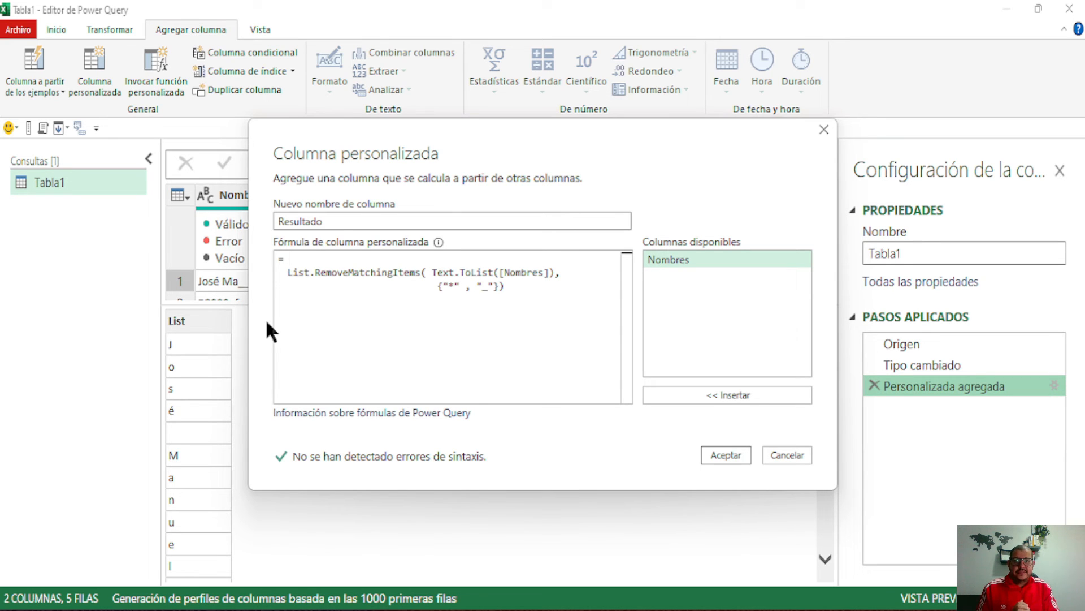
# - Wrap the whole List.RemoveMatchingItems expression in Text.Combine( ) without a separator and apply the formula to the Resultado column
pyautogui.write('t')
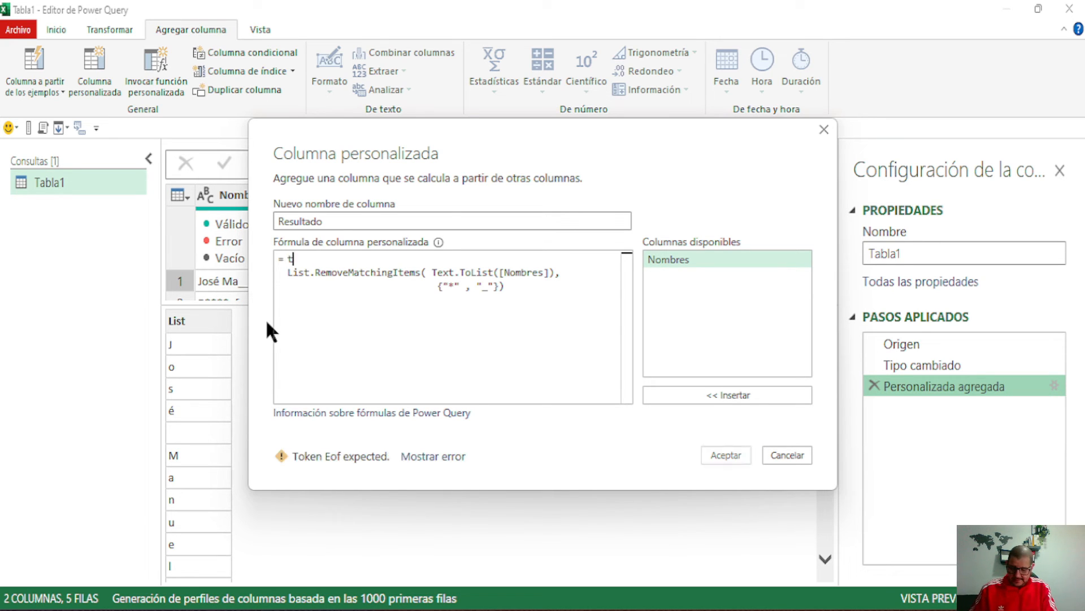
pyautogui.write('extc')
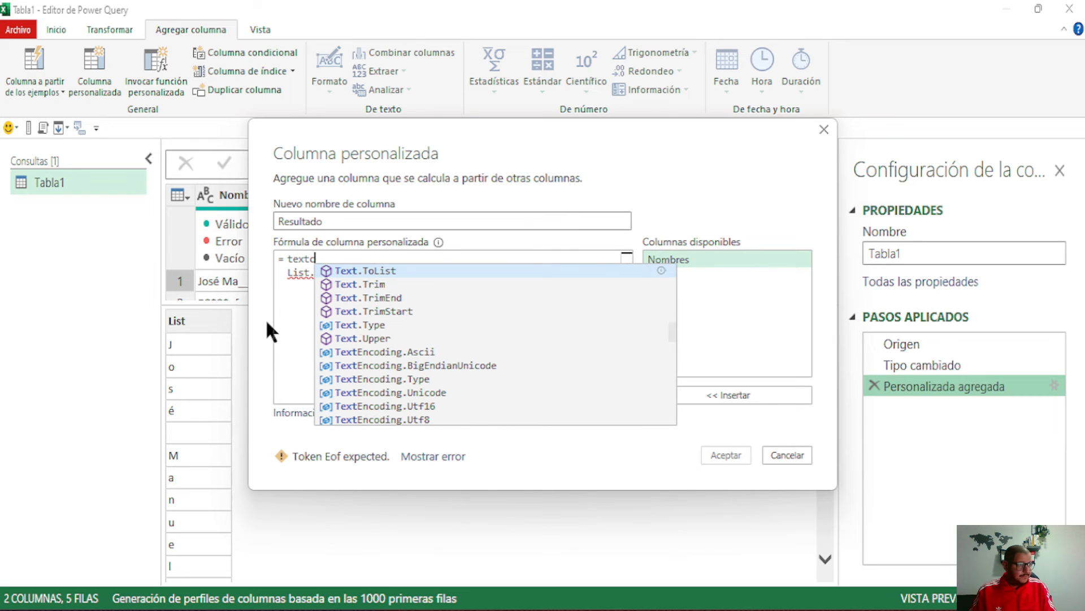
pyautogui.write('om')
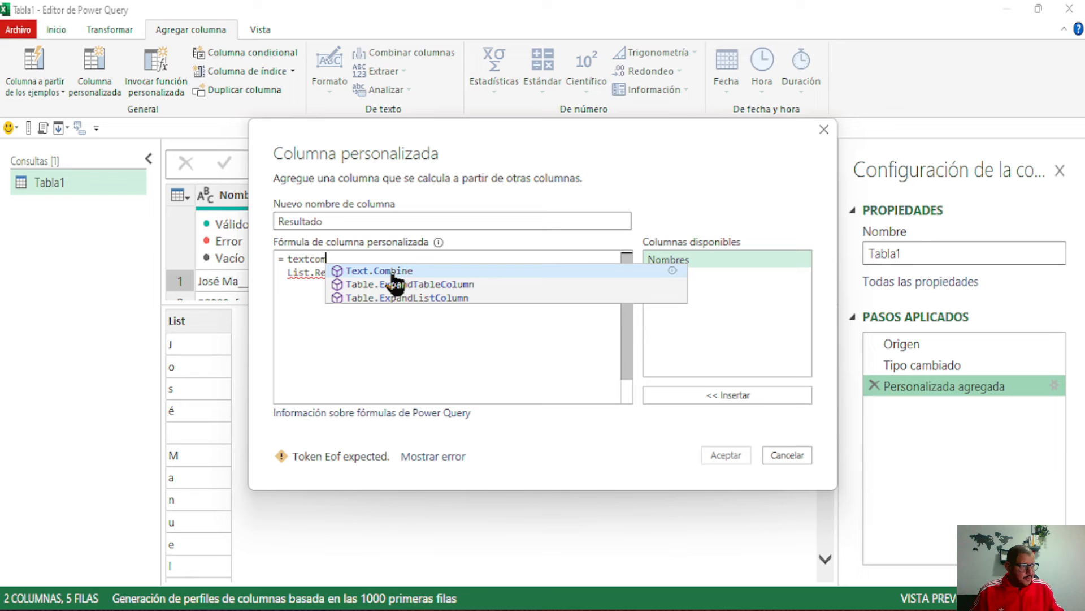
pyautogui.click(398, 271)
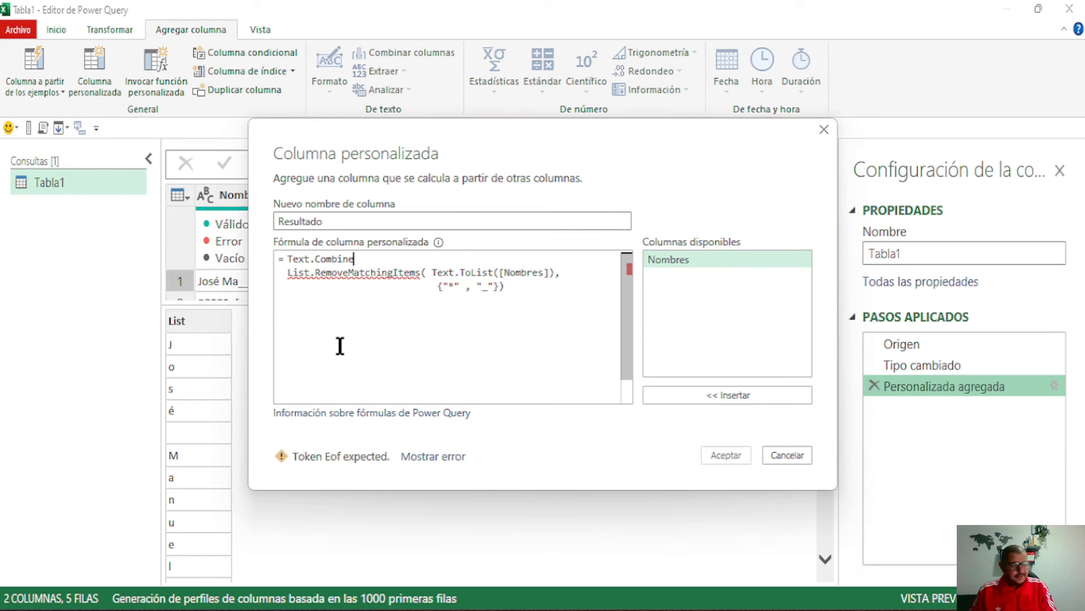
pyautogui.write('(')
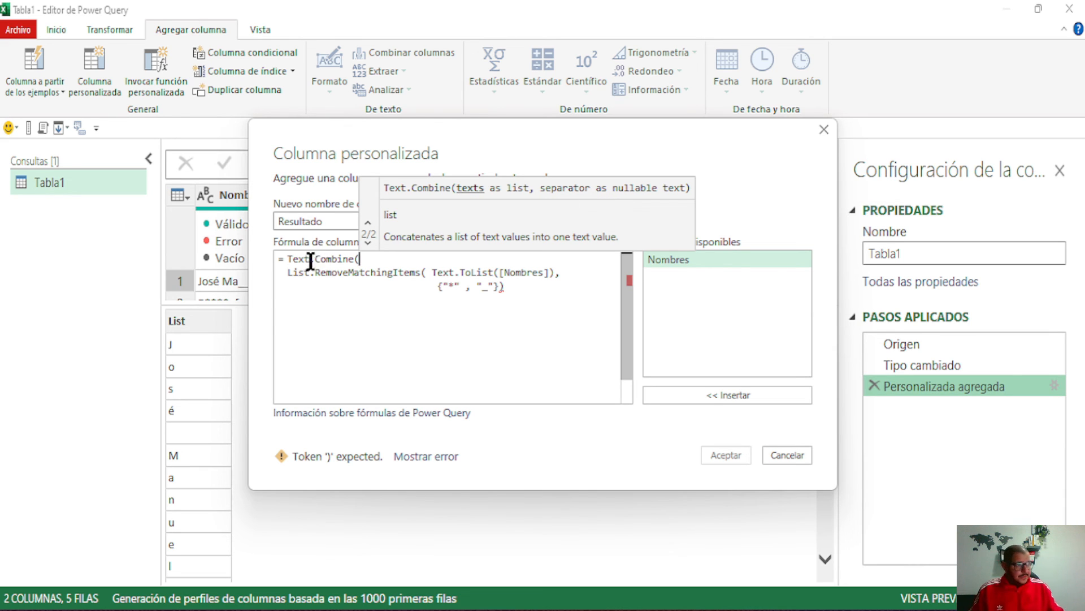
pyautogui.click(514, 288)
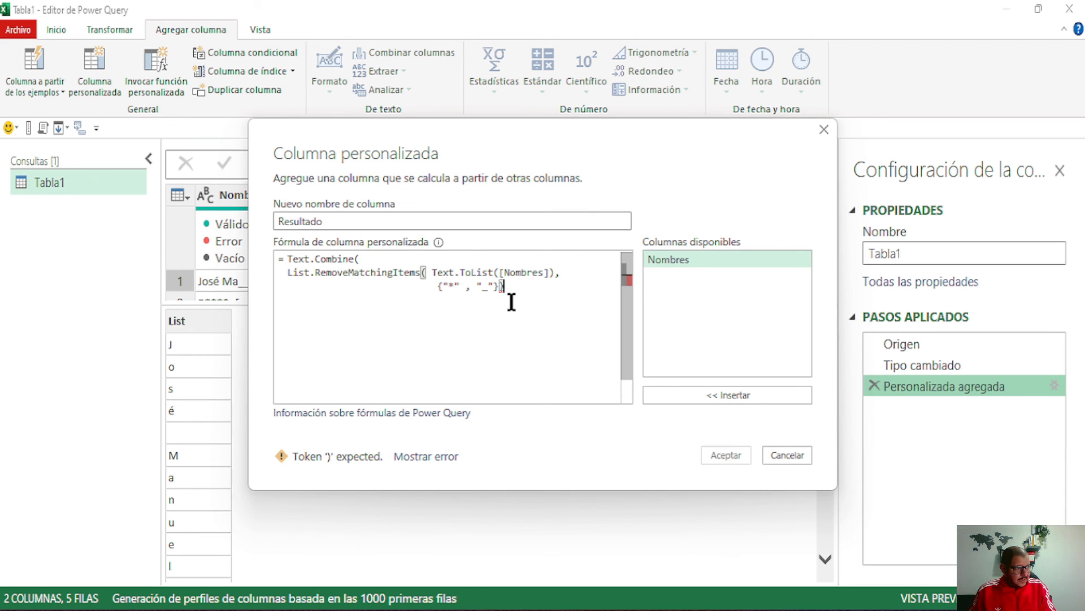
pyautogui.write(')')
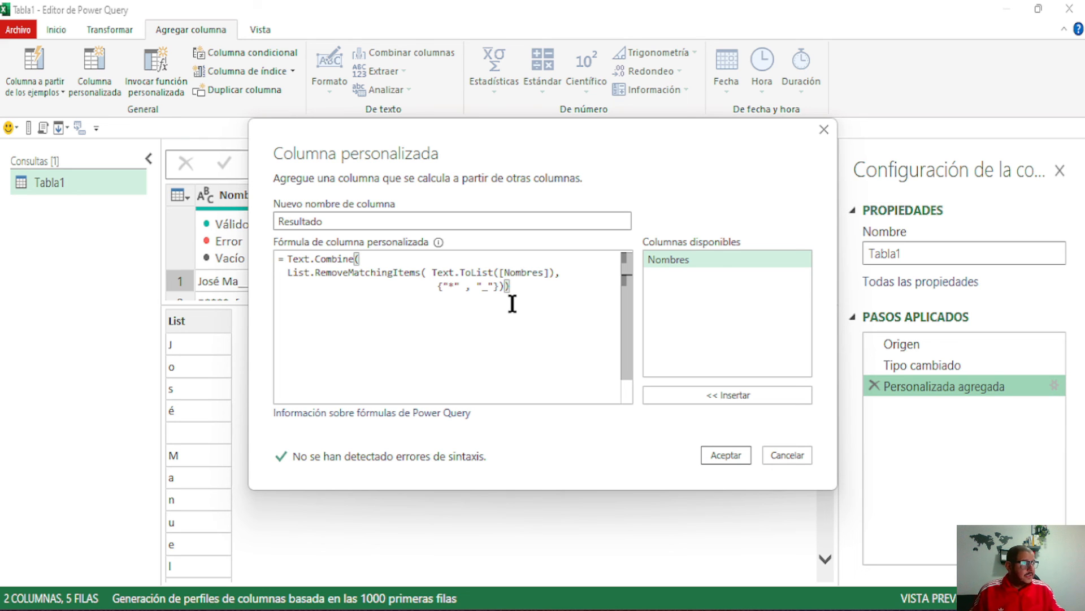
pyautogui.click(733, 457)
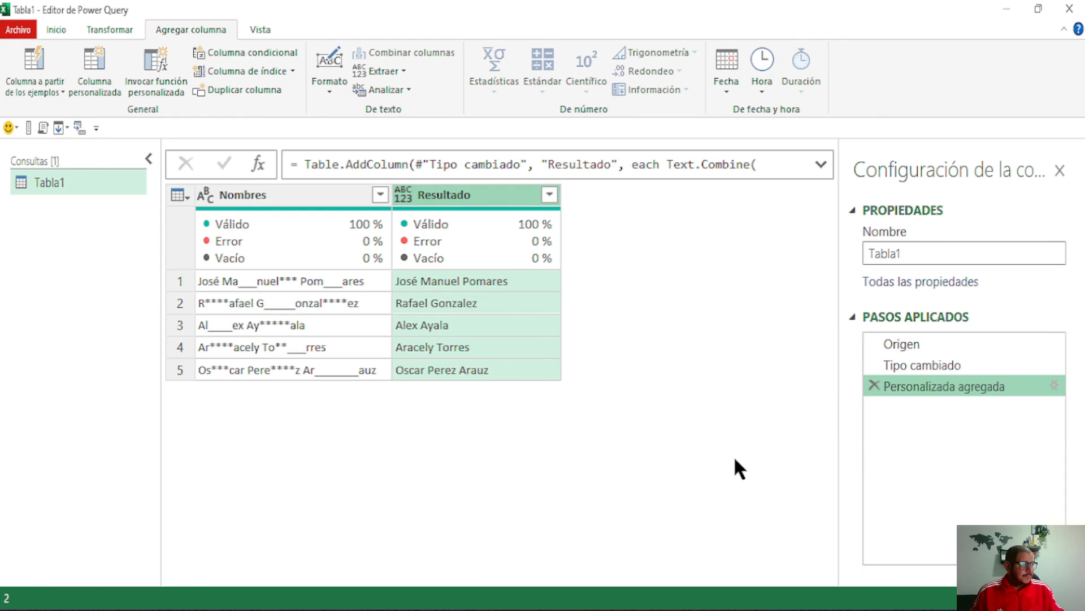